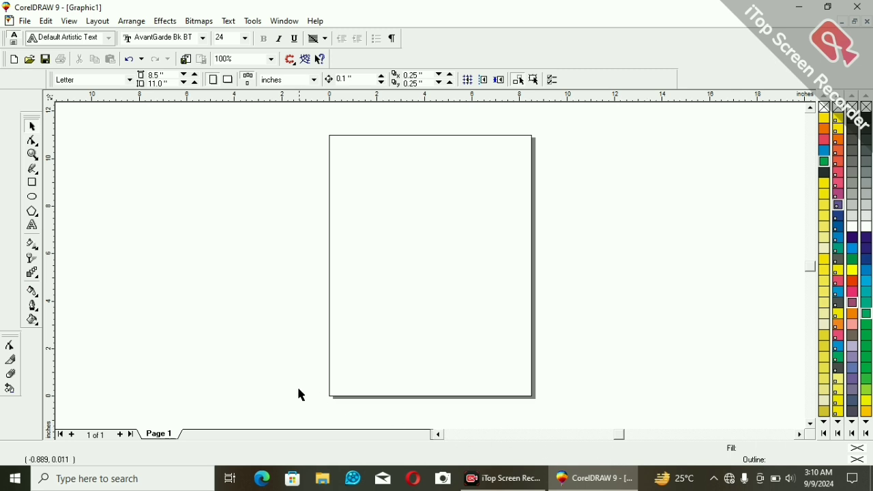
left_click(35, 276)
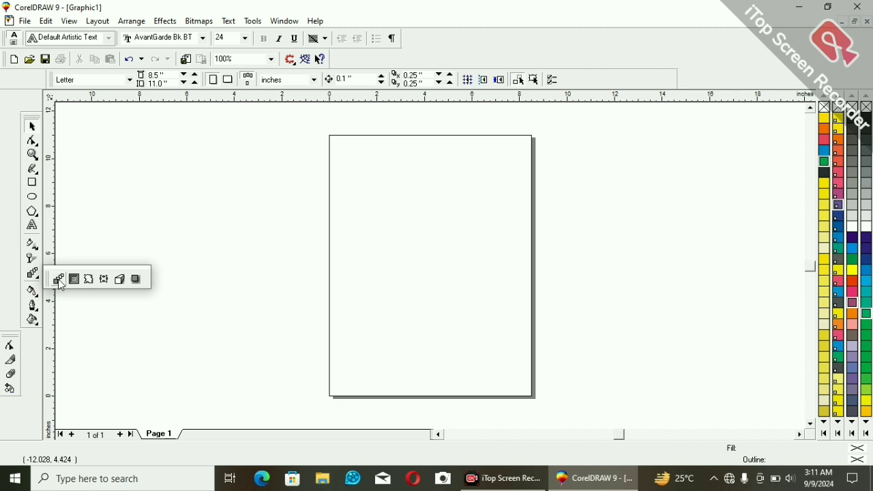
left_click(189, 212)
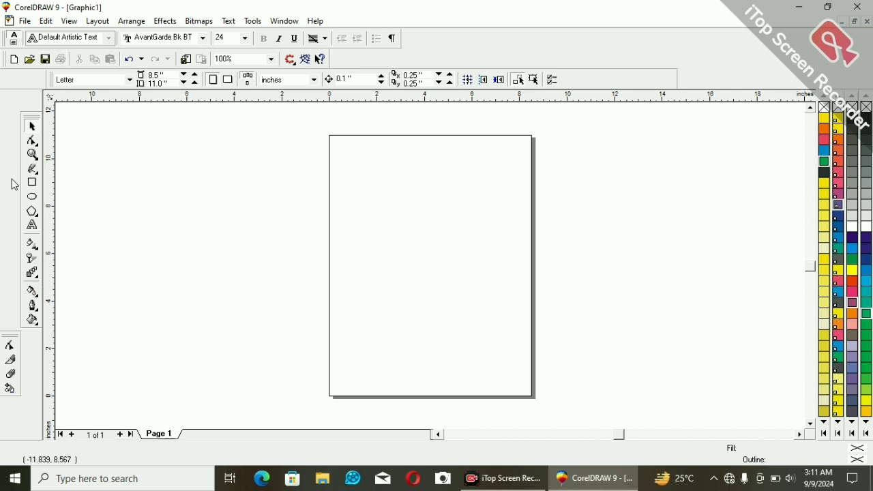
Draw a circle about 3.39 inches in diameter across the page's upper left edge and fill it with PANTONE Hexachrome Cyan.
left_click(33, 198)
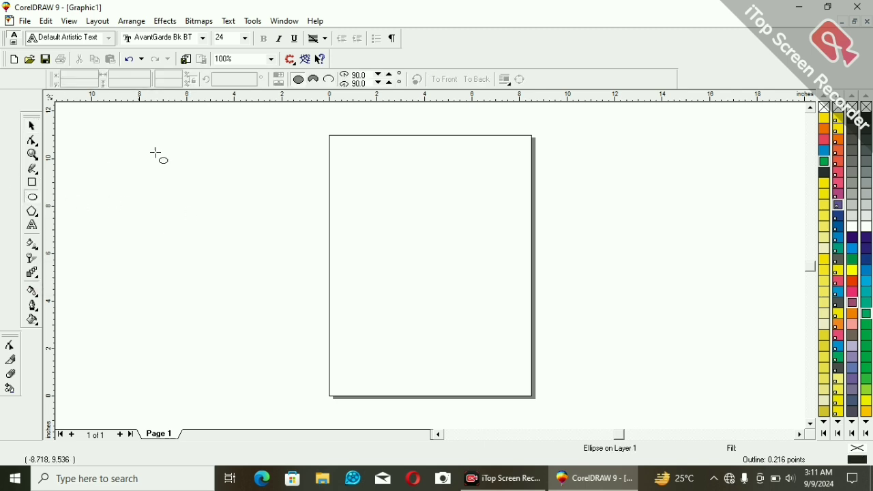
left_click_drag(273, 146, 357, 229)
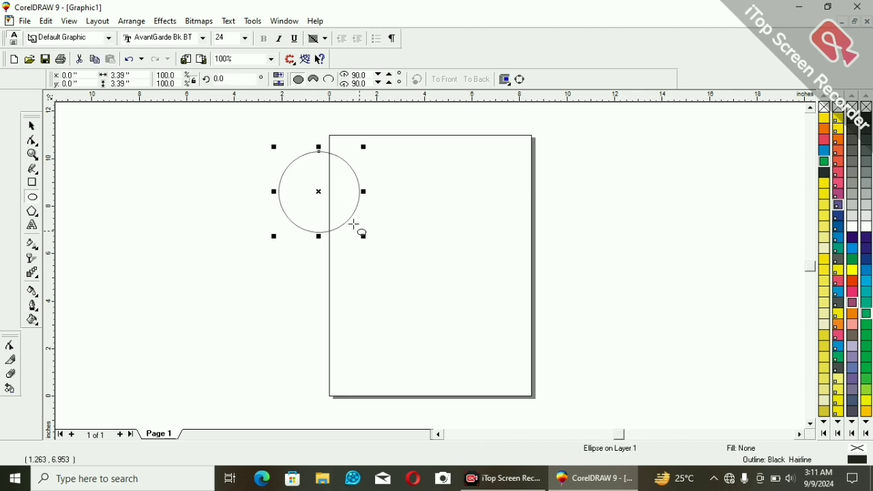
left_click(824, 145)
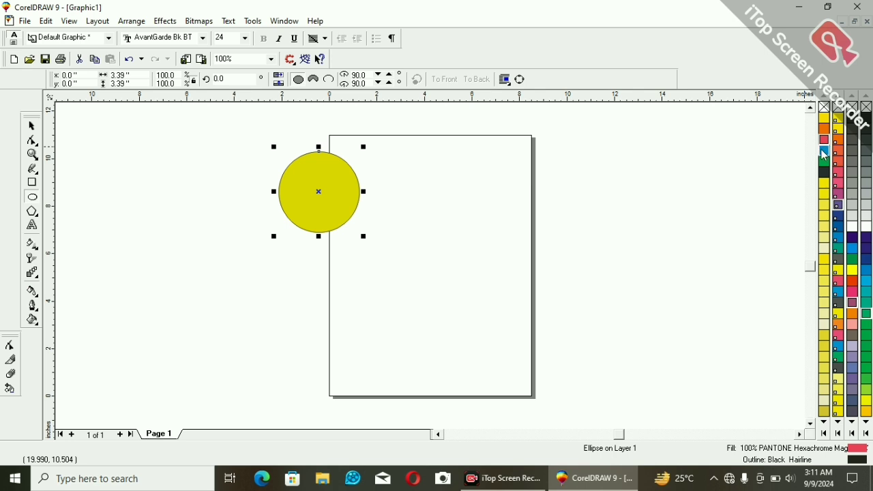
left_click(824, 151)
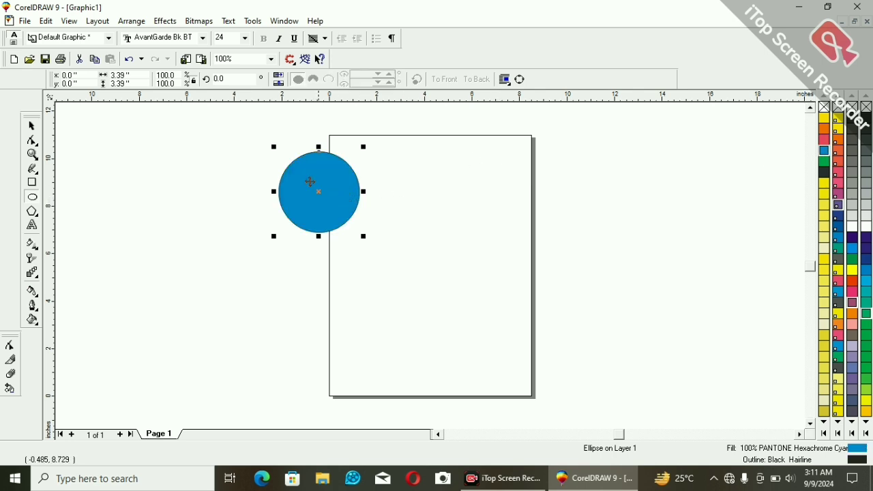
Place a copy of the blue circle beyond the page's right edge and blend the two circles with 20 steps.
left_click_drag(310, 183, 620, 198)
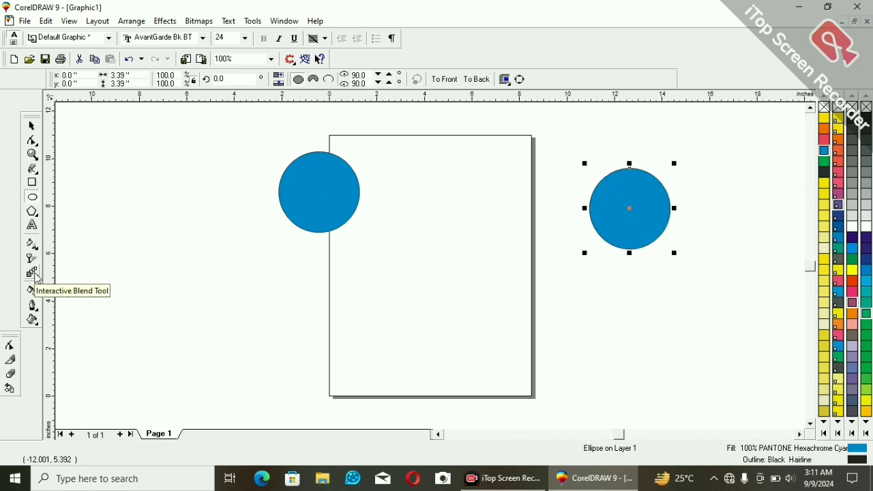
left_click(35, 274)
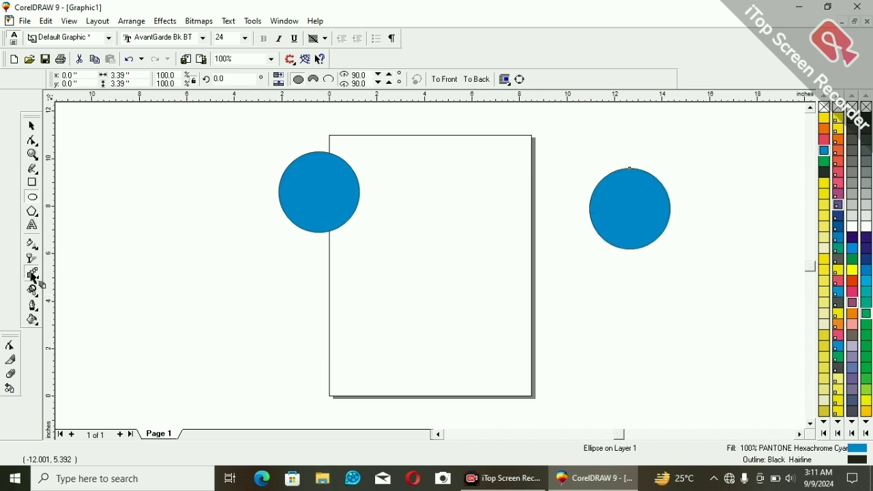
left_click(313, 182)
left_click_drag(313, 182, 619, 213)
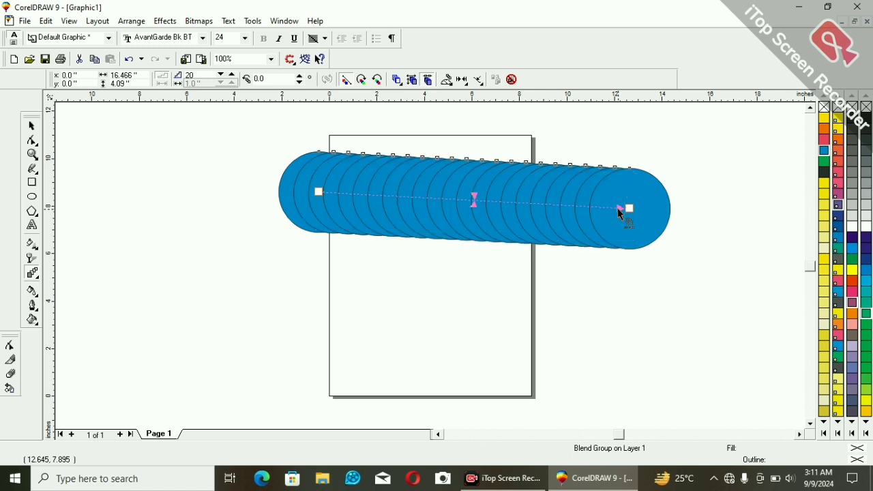
Separate the blend group from its two original circles.
key("space")
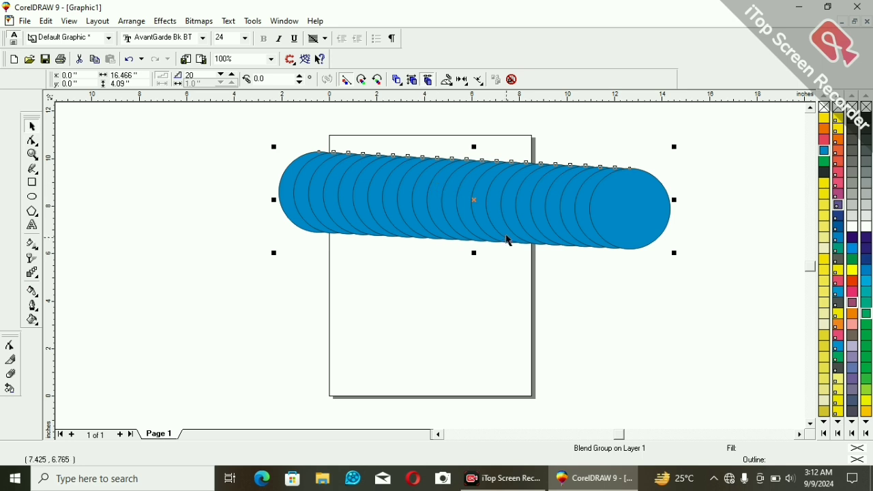
left_click(513, 286)
left_click(498, 210)
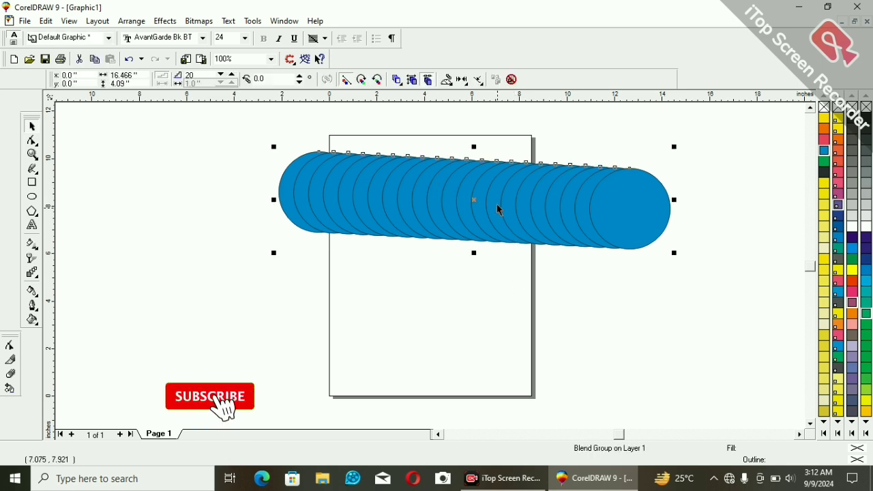
right_click(499, 211)
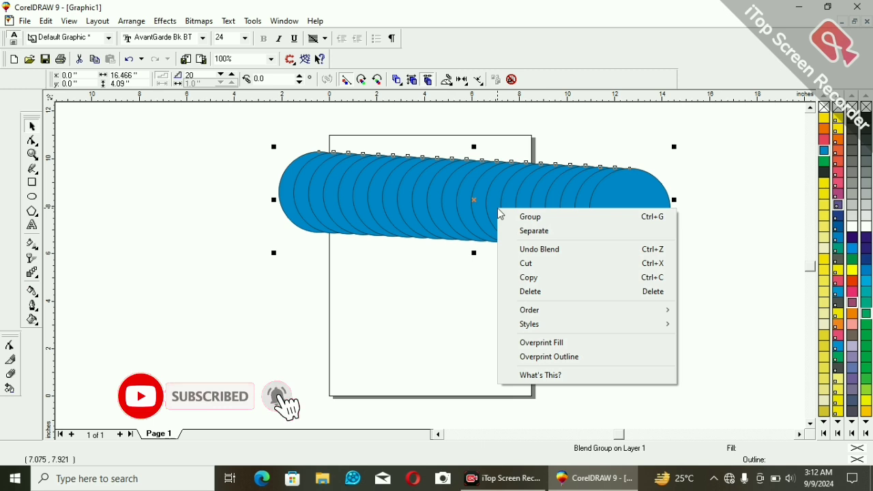
left_click(530, 232)
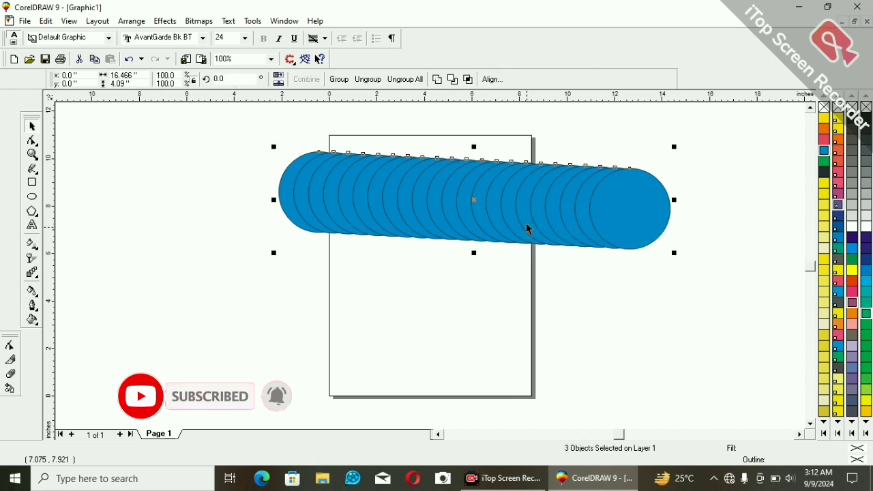
Ungroup the intermediate circles of the separated blend.
left_click(555, 287)
left_click(536, 179)
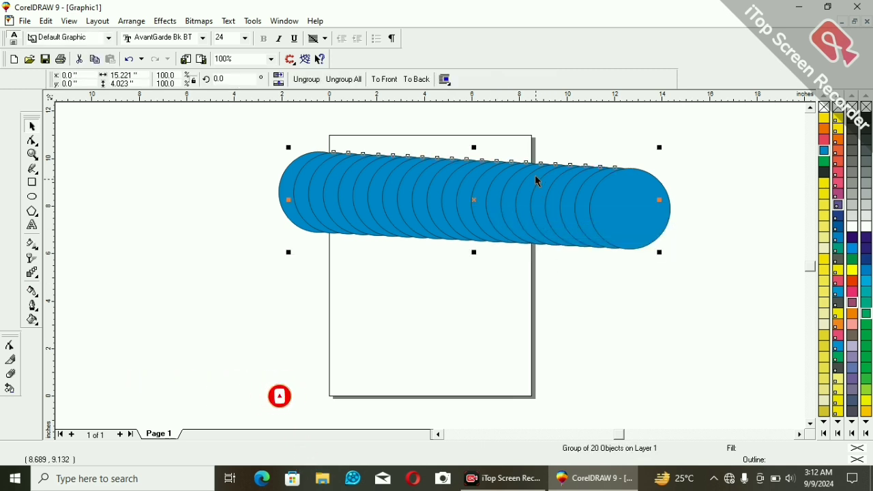
right_click(536, 179)
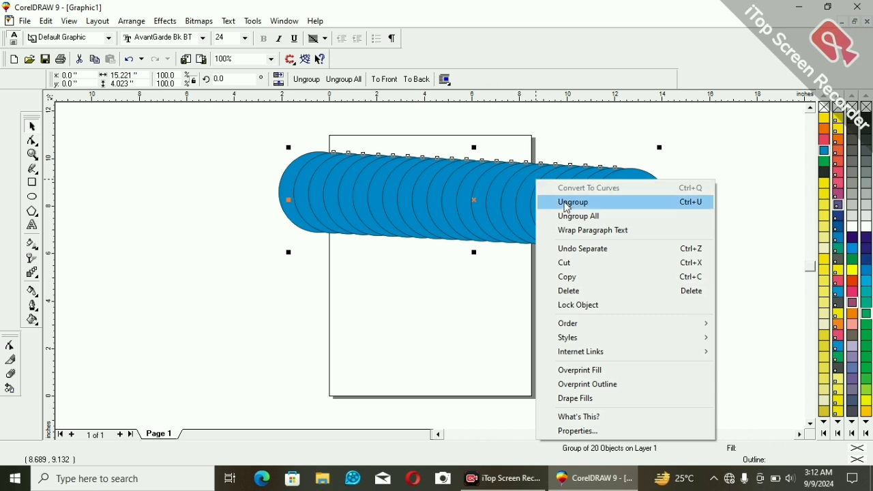
left_click(573, 202)
left_click(612, 277)
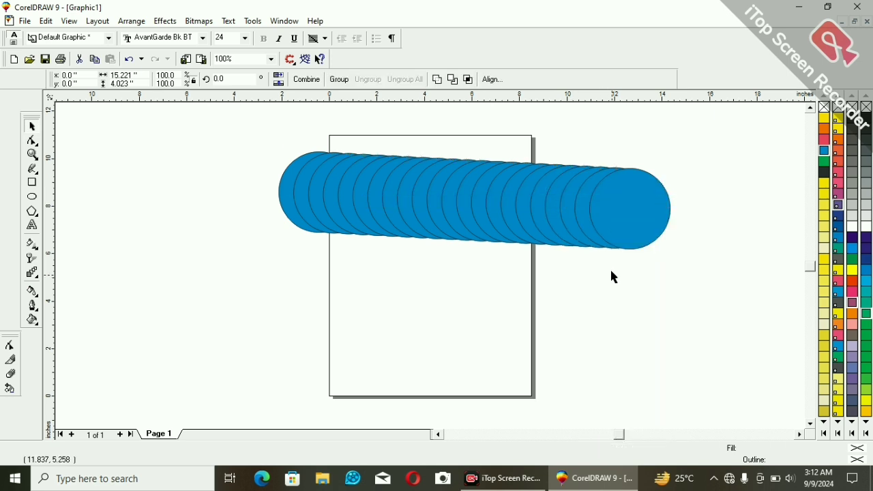
Fill the rightmost circle with pink and the third circle from the right with PANTONE Violet.
left_click(616, 210)
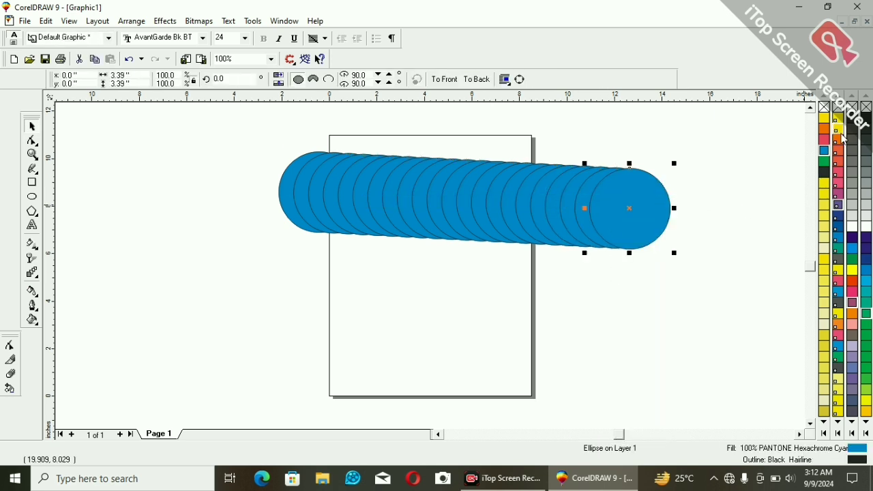
left_click(839, 140)
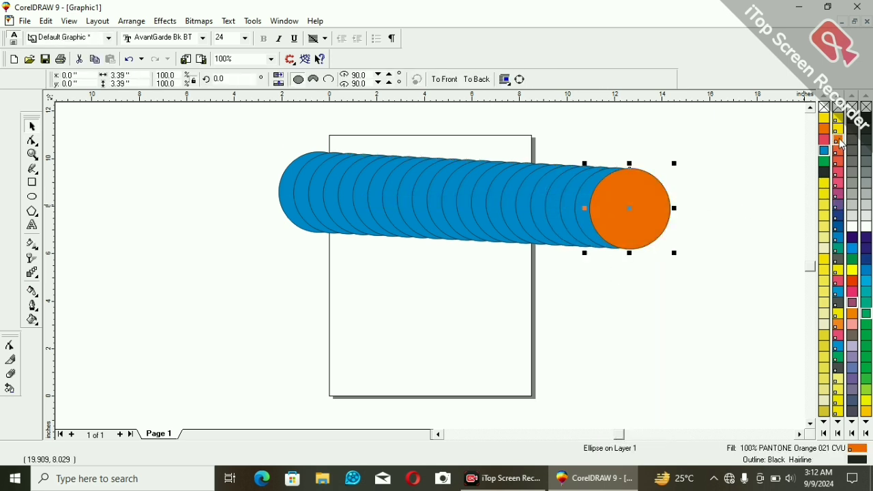
left_click(840, 189)
left_click(572, 212)
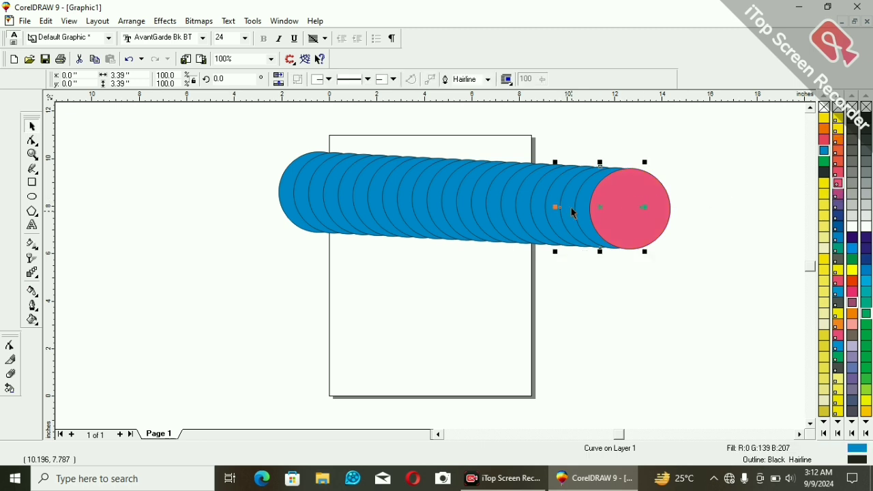
left_click(839, 203)
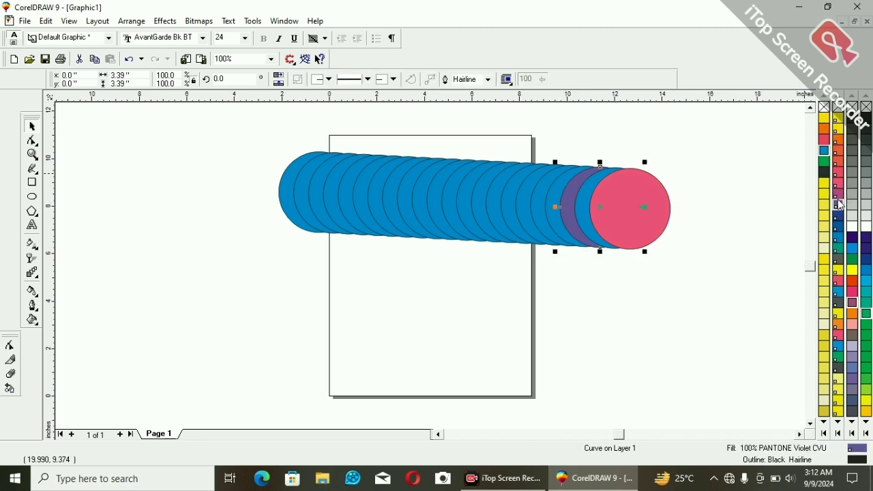
Fill the thirteenth circle from the left with green and the ninth with yellow PANTONE H 10-8 CVC.
left_click(536, 204)
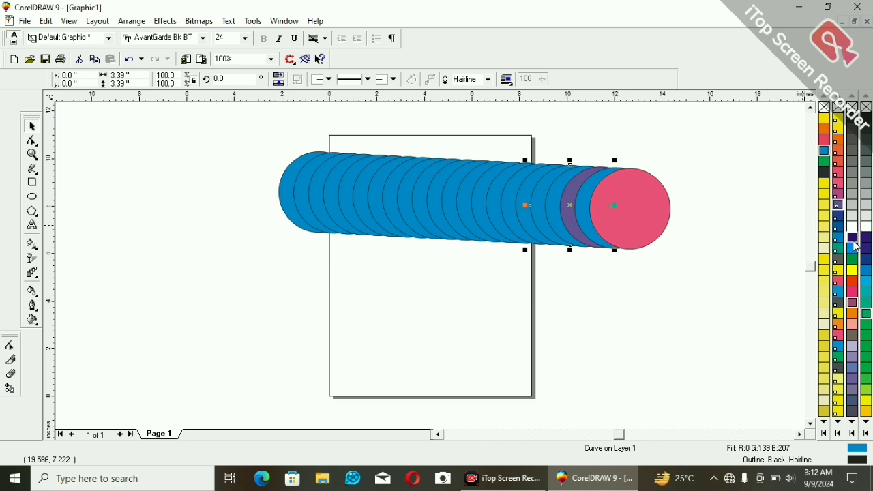
left_click(463, 203)
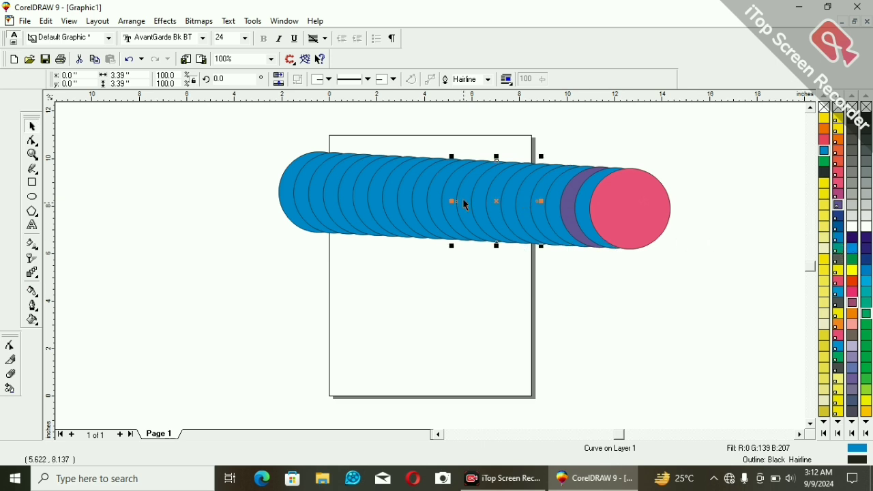
left_click(853, 260)
left_click(395, 198)
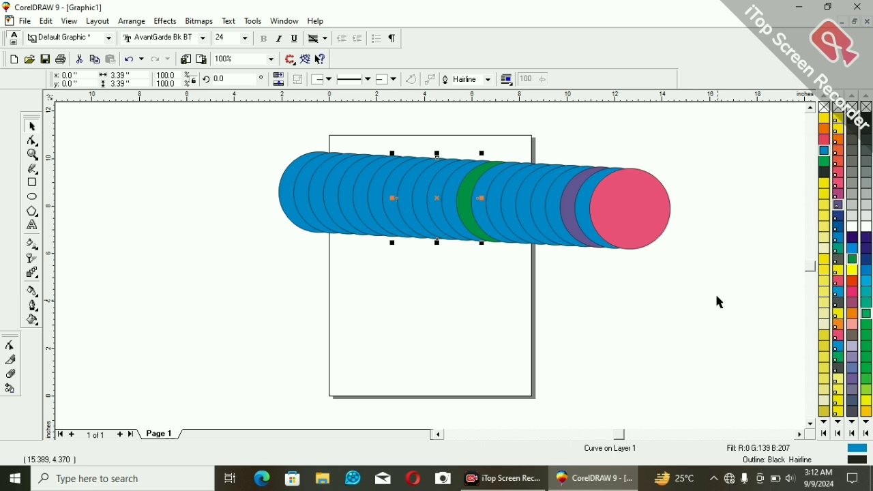
left_click(822, 259)
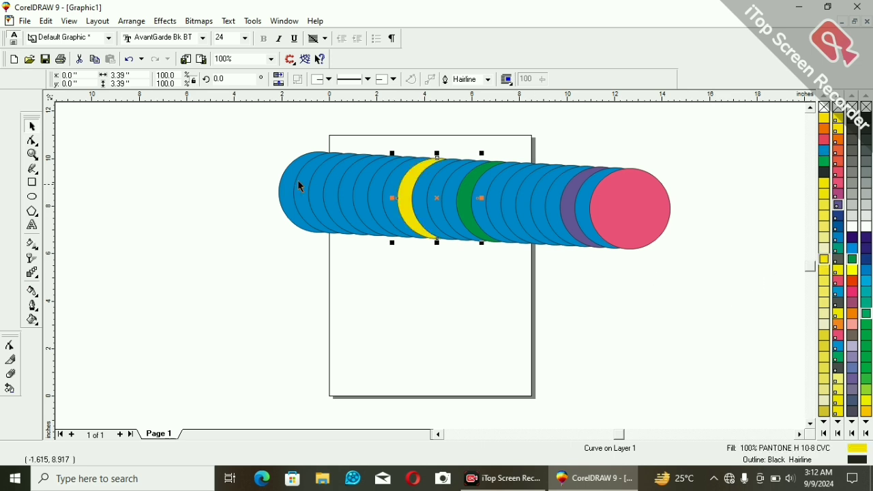
Fill the sixth circle from the left with Orange and the fourth with Purple.
left_click(359, 198)
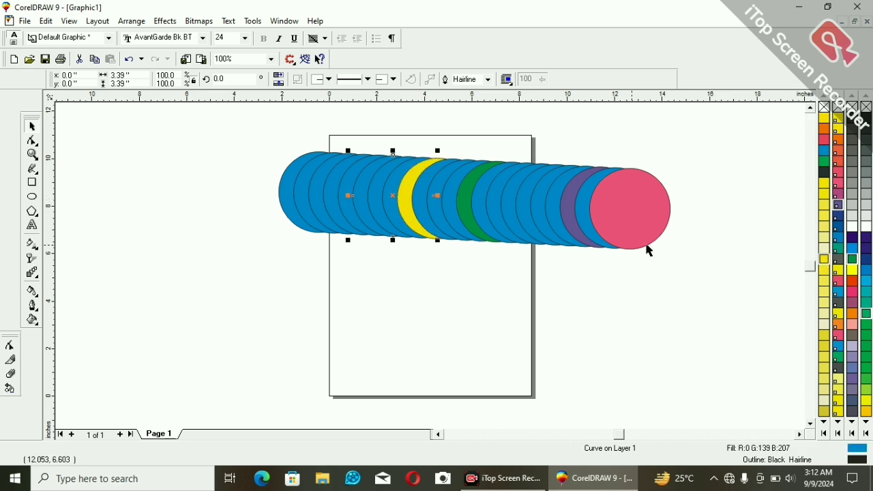
left_click(852, 314)
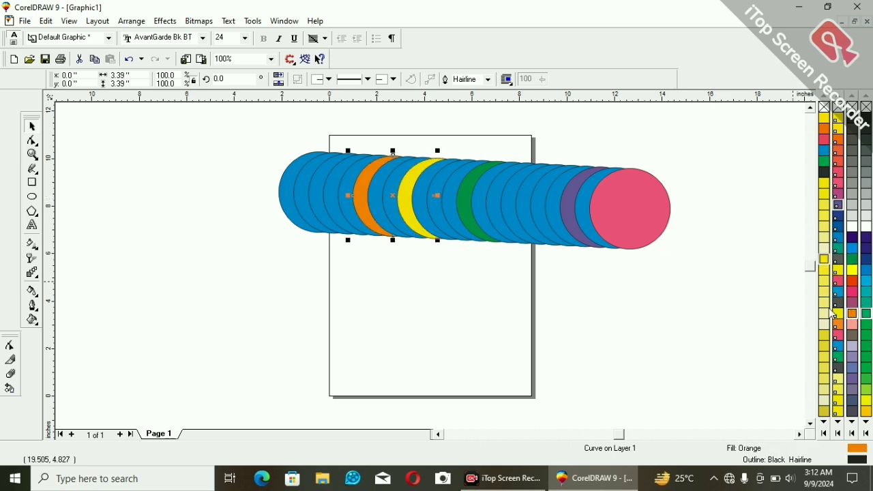
left_click(327, 208)
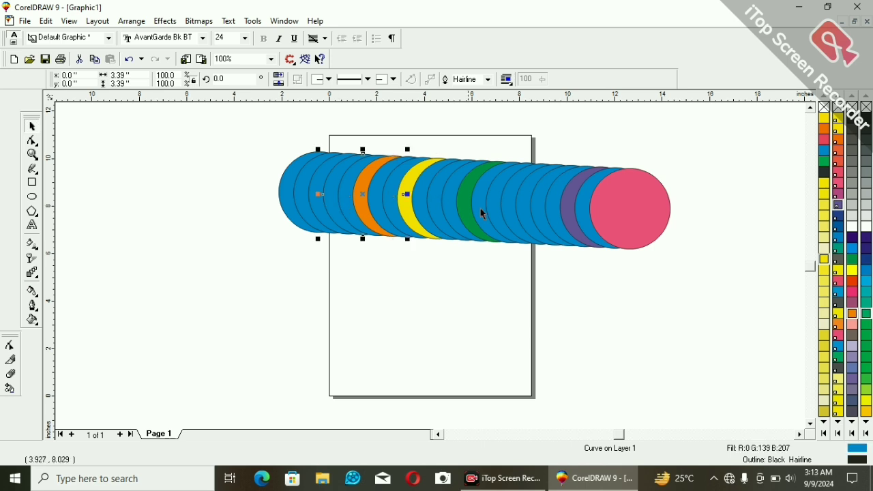
left_click(852, 302)
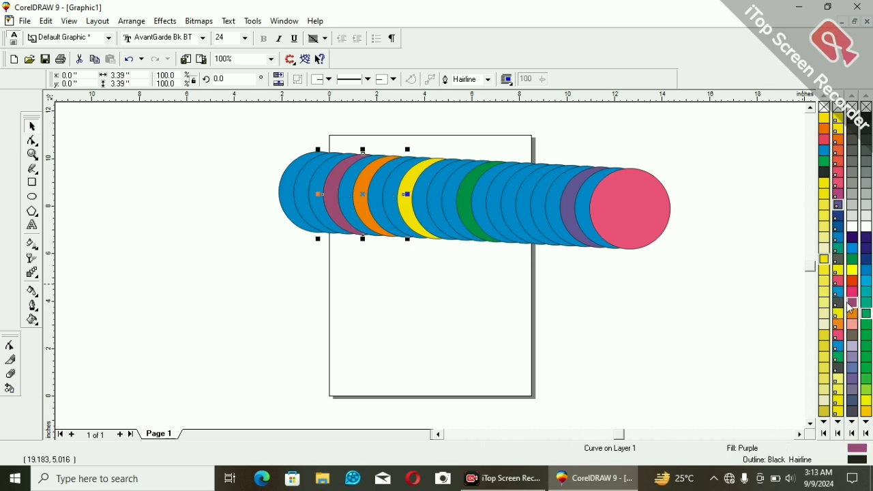
Fill the leftmost circle and the sixth circle from the right with PANTONE Hexachrome Orange.
left_click(293, 190)
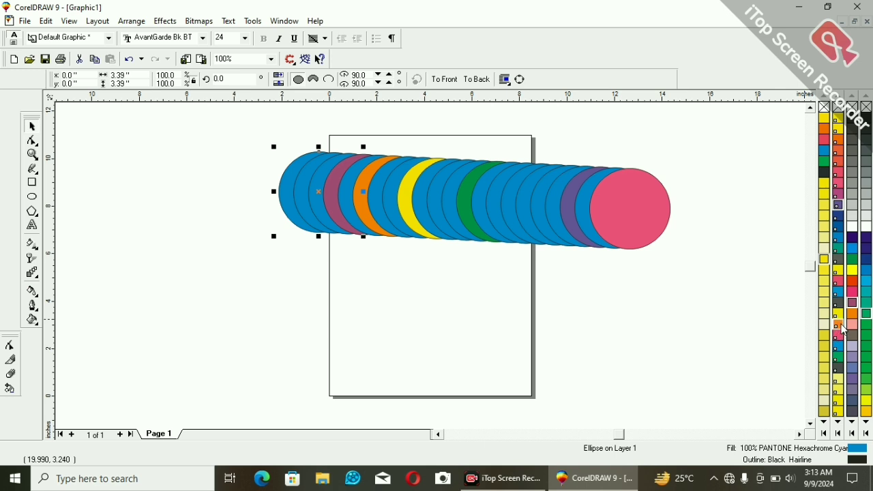
left_click(843, 327)
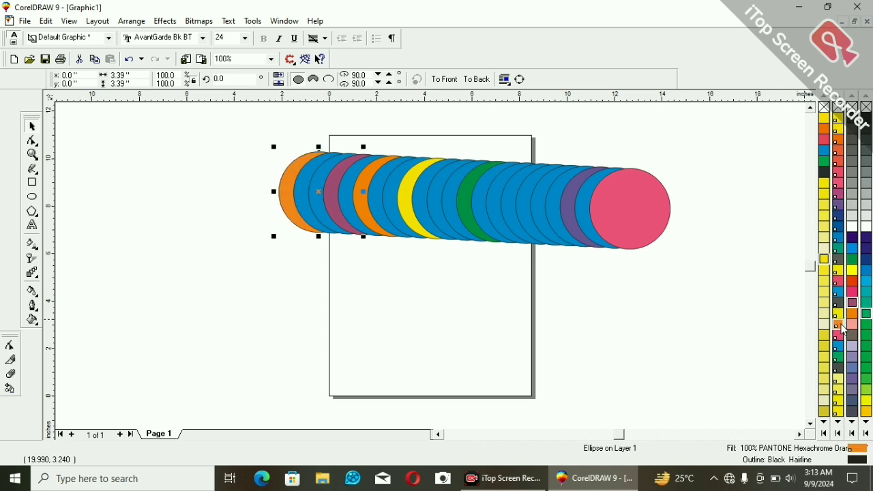
left_click(520, 198)
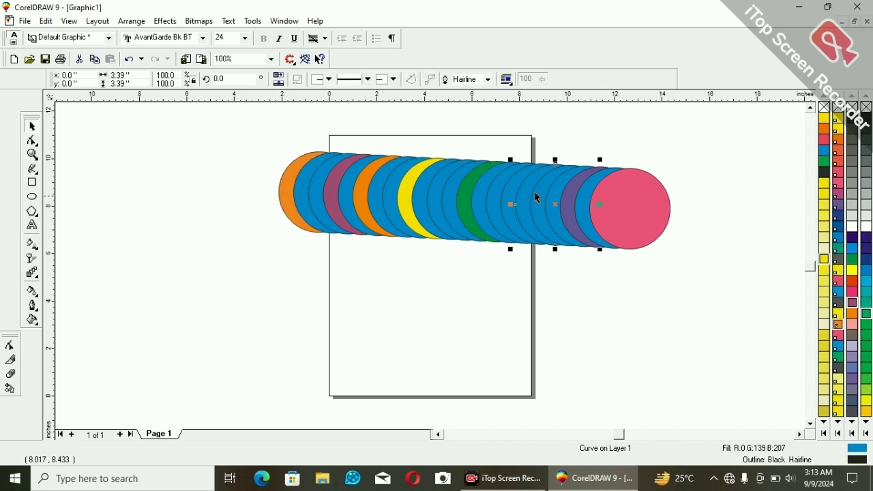
left_click(841, 351)
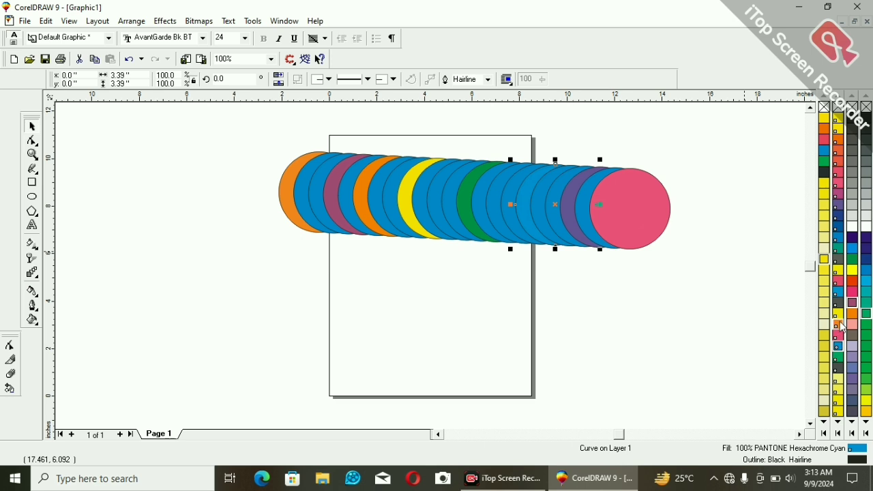
left_click(840, 325)
left_click(597, 291)
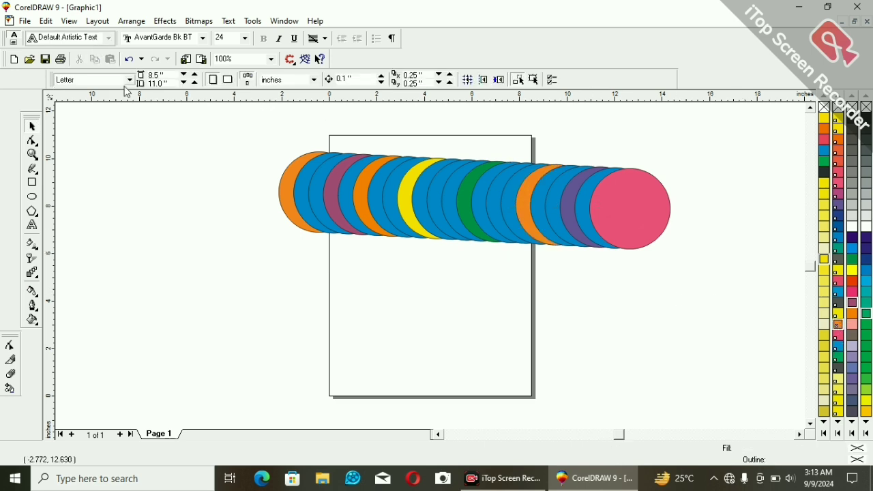
Select the whole row of circles and combine them into a single curve.
left_click_drag(239, 128, 716, 300)
right_click(540, 203)
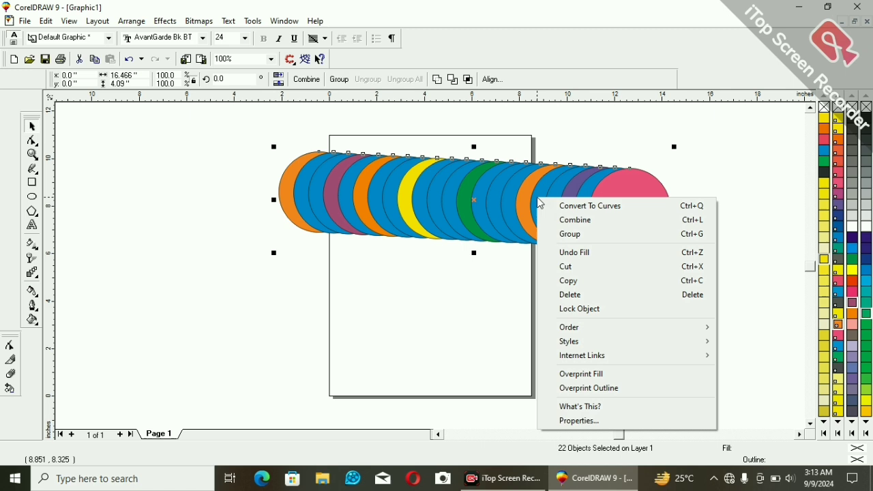
left_click(566, 220)
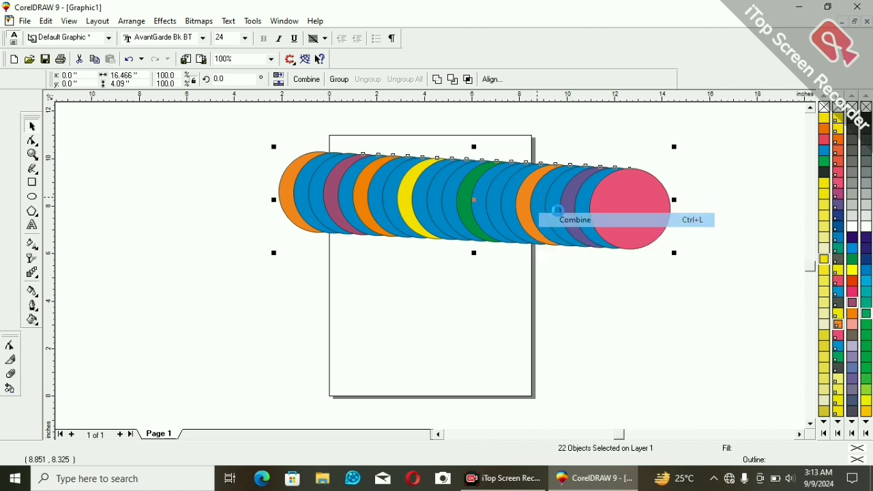
Reselect the combined circle row and undo its combining.
left_click(484, 314)
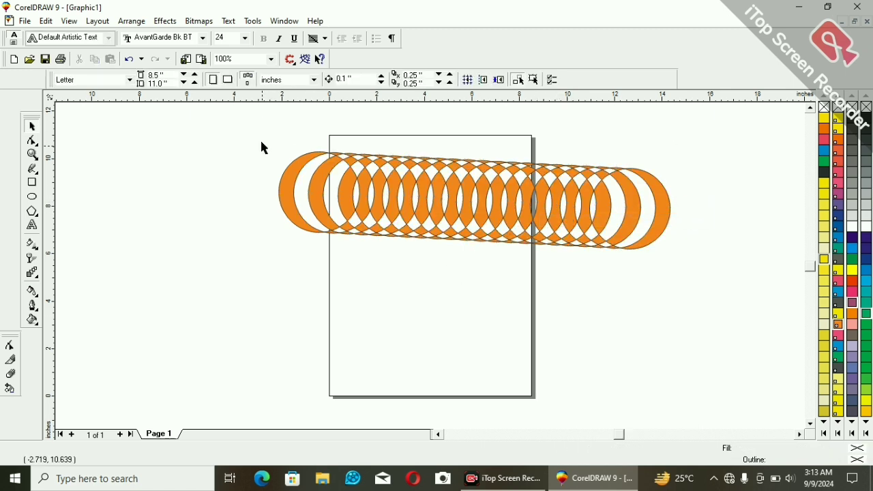
left_click_drag(263, 147, 710, 291)
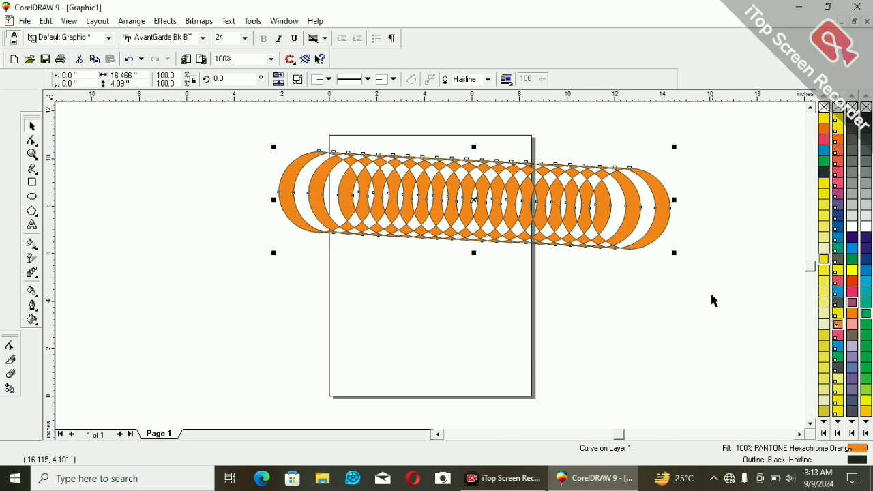
key("ctrl+z")
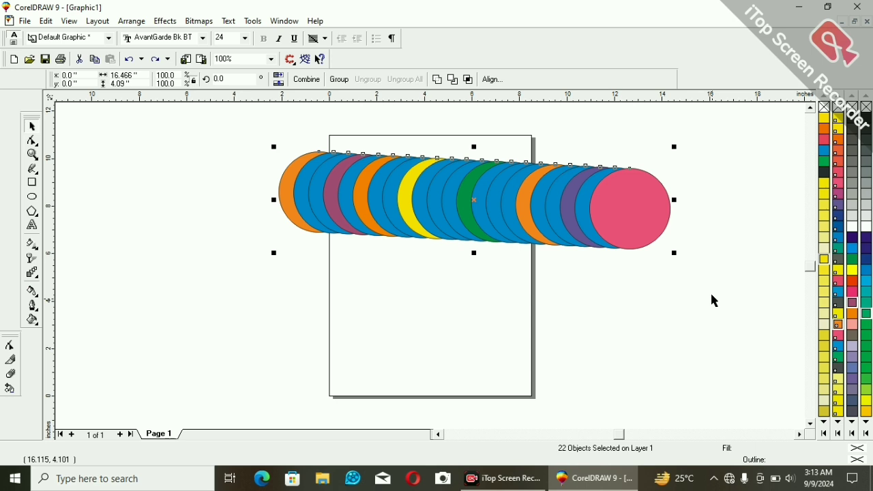
Combine the selected coloured circles again into one curve and clear the selection.
right_click(545, 225)
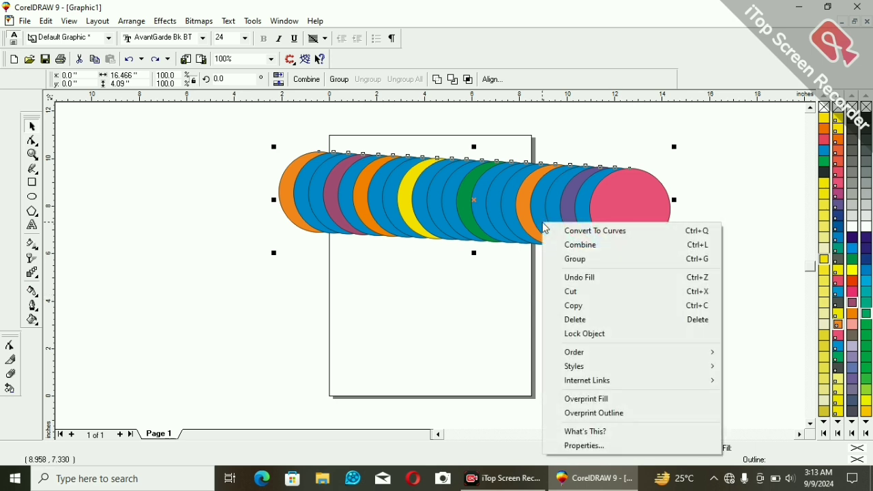
left_click(594, 244)
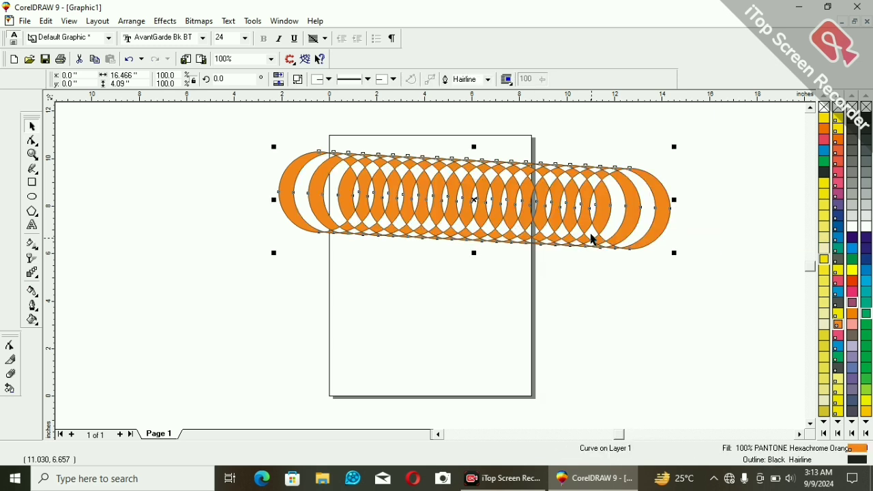
left_click(342, 199)
left_click(504, 276)
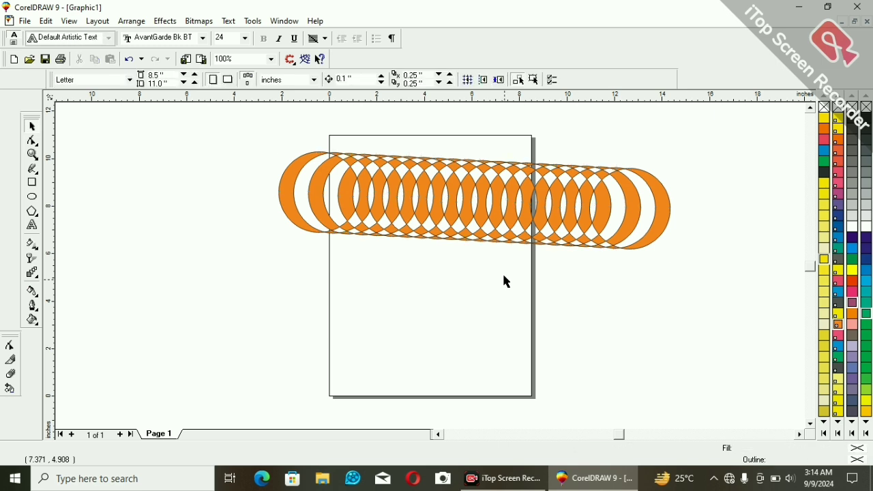
Break the combined curve apart into individual circles and deselect them.
left_click(422, 161)
left_click(538, 255)
left_click(384, 167)
right_click(383, 166)
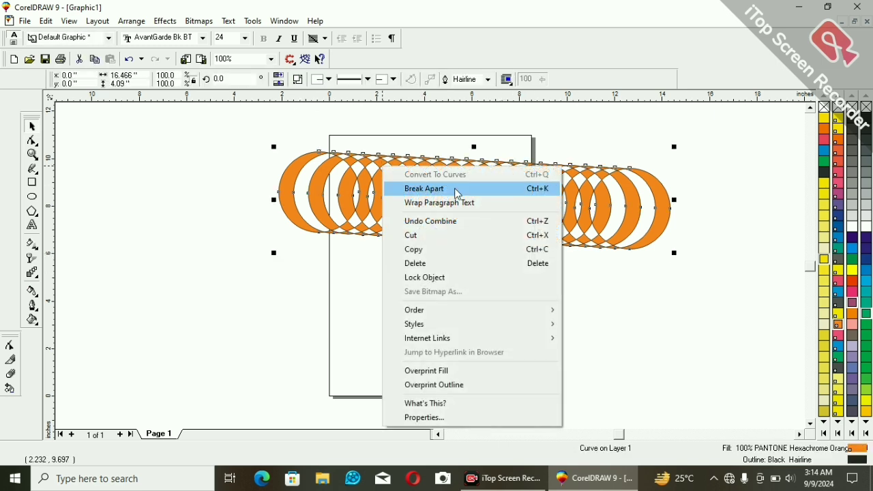
left_click(457, 194)
left_click(495, 253)
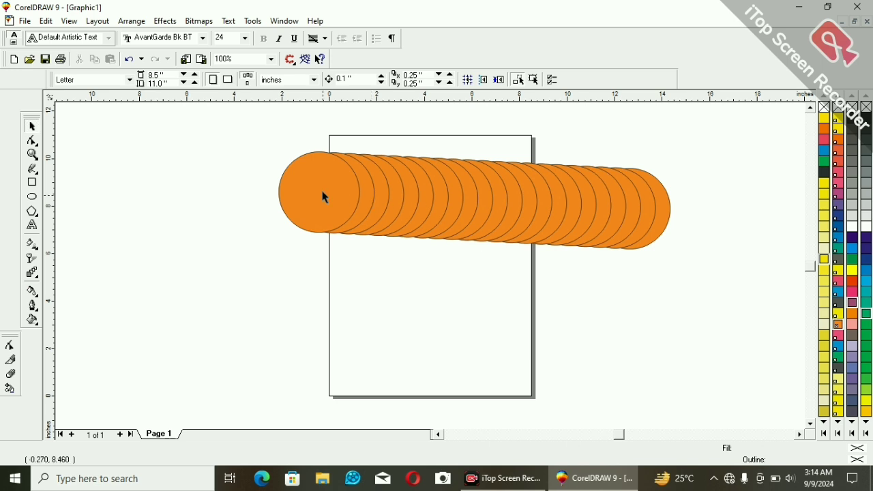
Move the four leftmost circles out of the row one by one into the empty space beside and below it.
left_click_drag(324, 197, 180, 187)
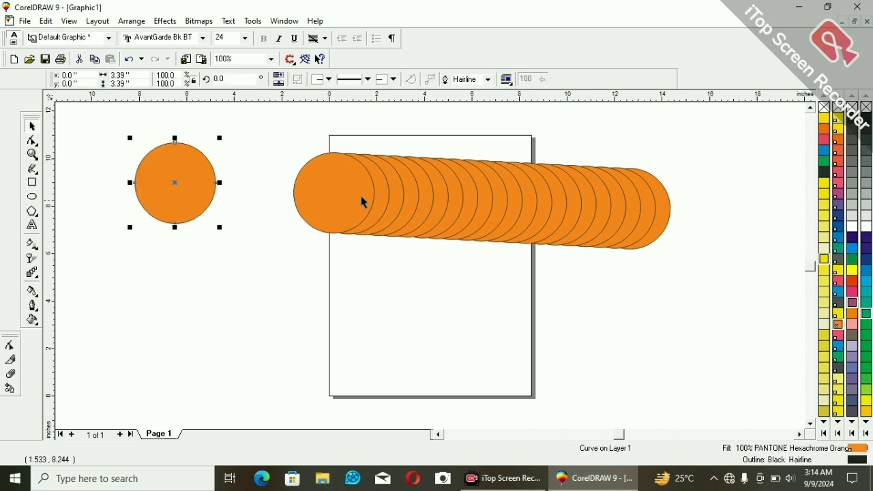
left_click_drag(362, 201, 280, 249)
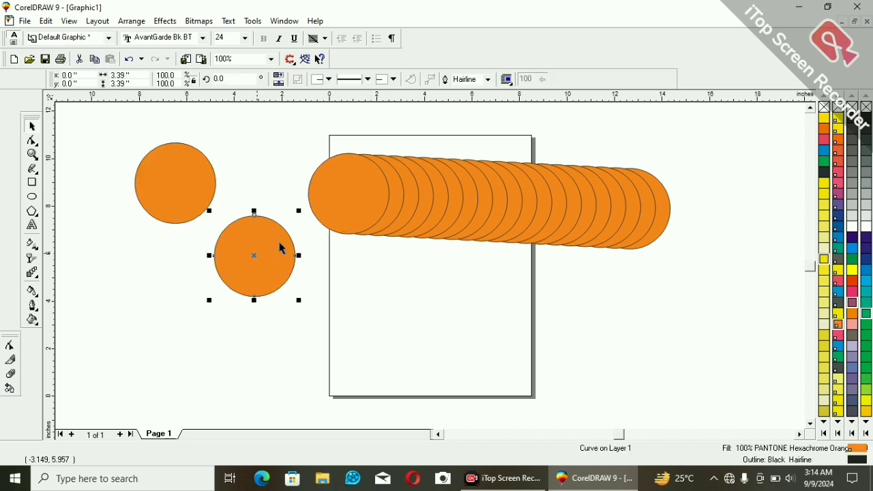
left_click(347, 207)
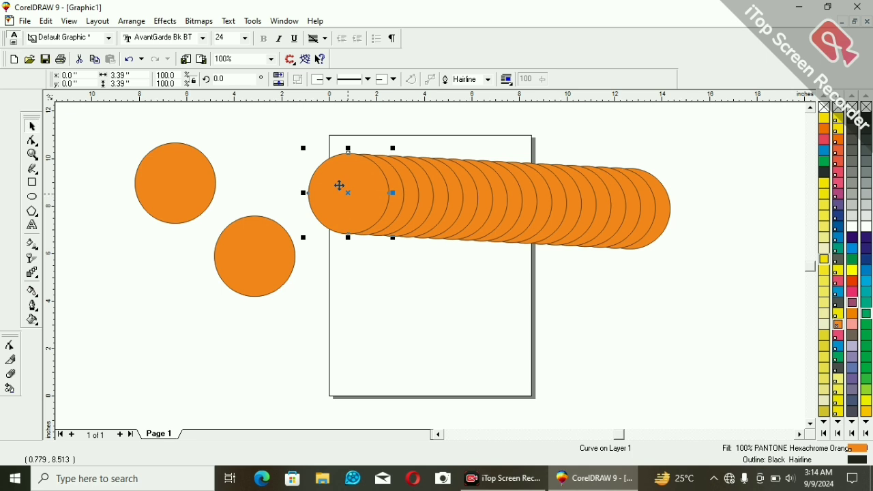
left_click_drag(339, 186, 434, 279)
left_click(361, 195)
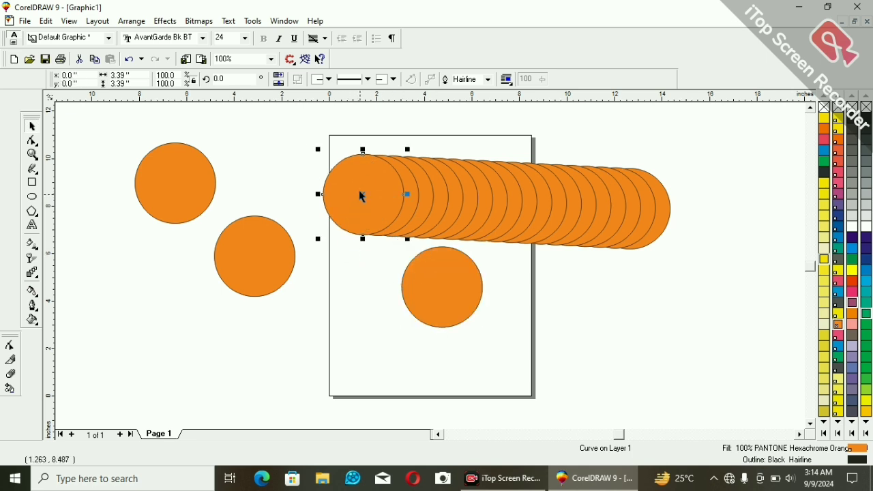
left_click_drag(357, 188, 344, 266)
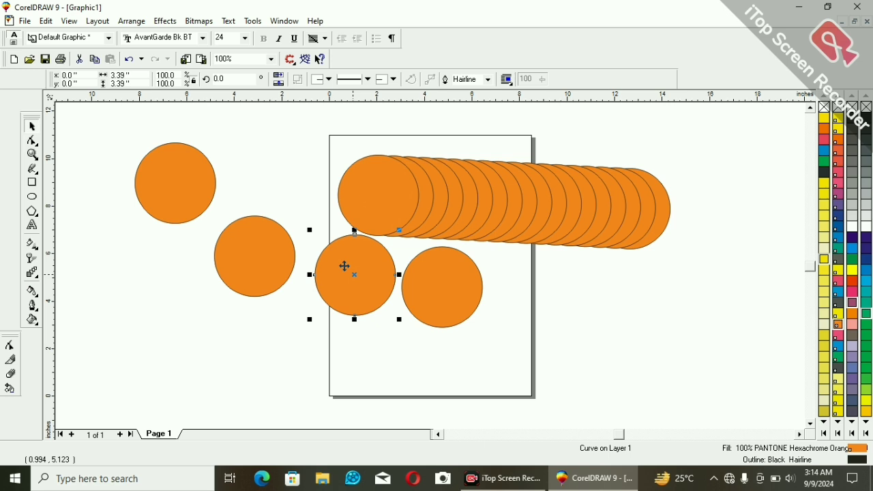
Undo the recent edits back to the separately coloured circles before the last combine.
key("ctrl+z")
key("ctrl+z")
key("ctrl+z")
key("ctrl+z")
key("ctrl+z")
key("ctrl+z")
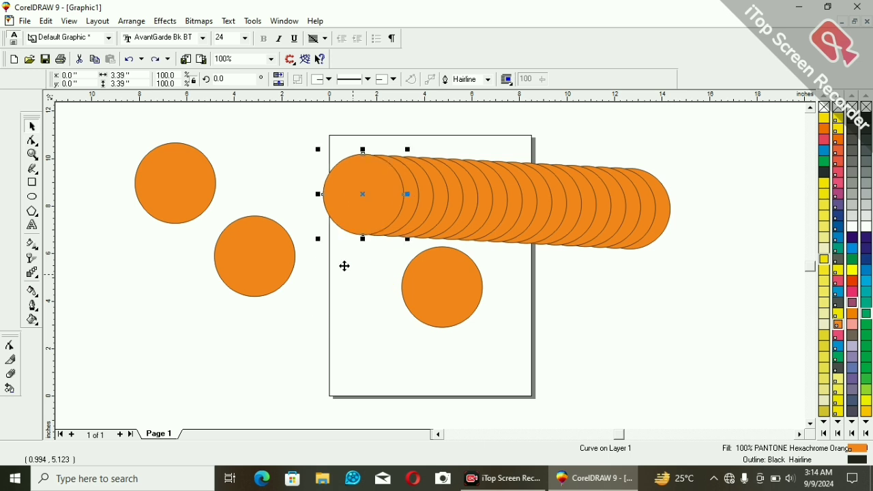
key("ctrl+z")
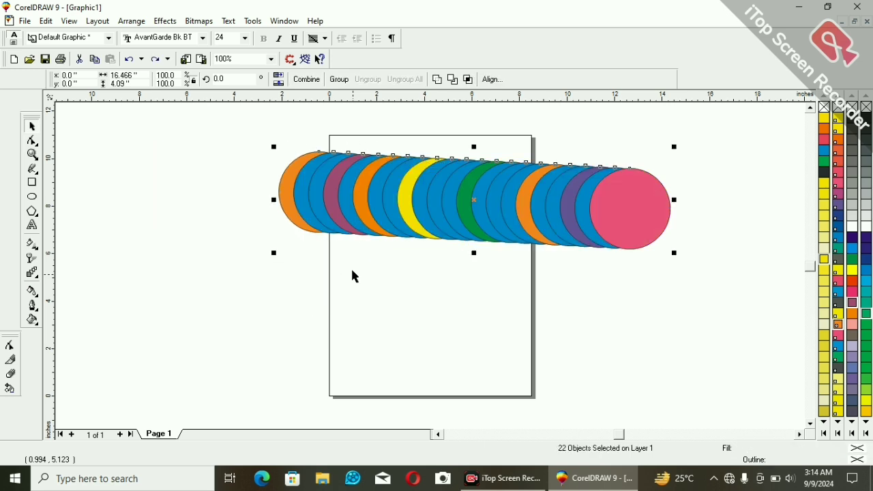
Group the selected circles and undo the grouping.
right_click(419, 184)
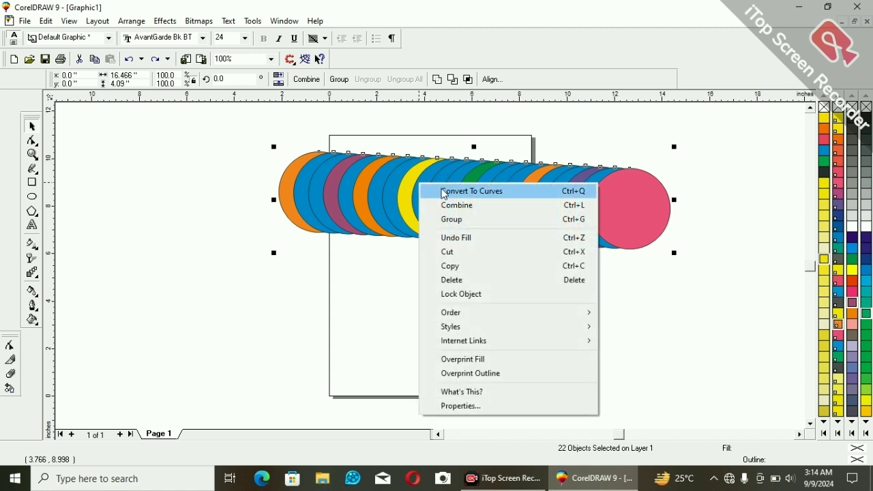
left_click(463, 220)
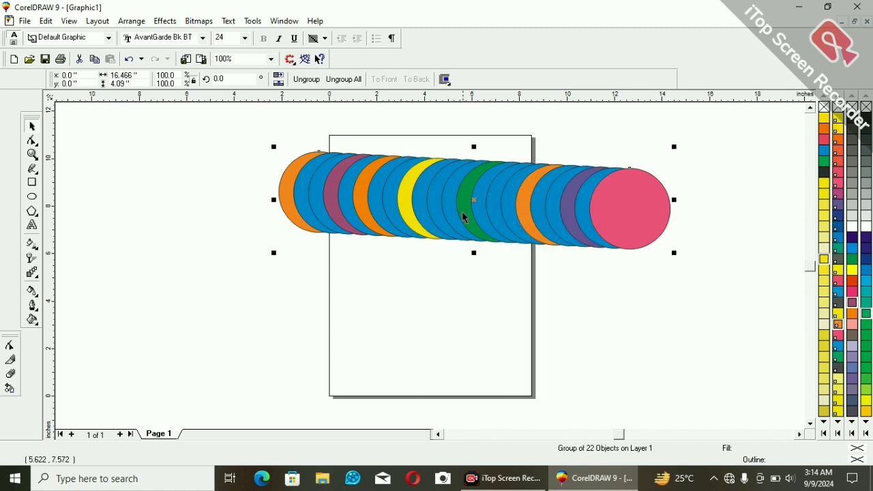
right_click(450, 178)
left_click(453, 240)
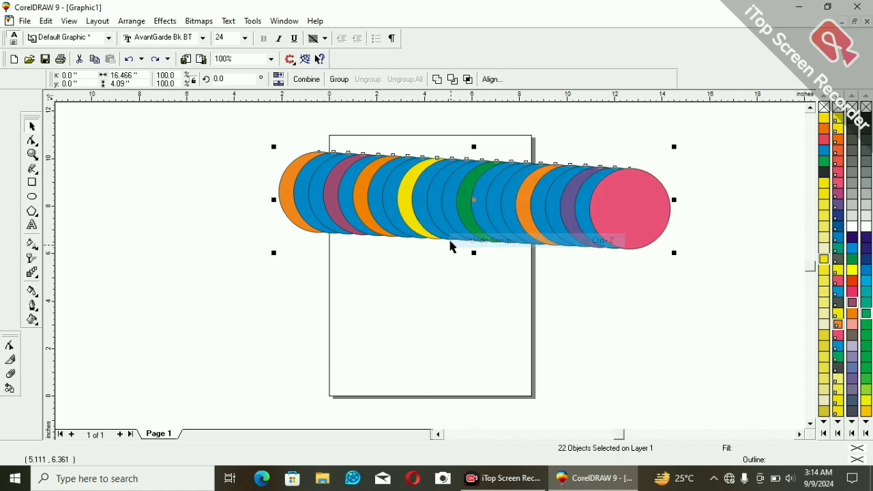
Move the row of circles lower on the page and rotate it about 95° around a pivot at its left end.
left_click_drag(470, 208, 562, 305)
left_click(626, 318)
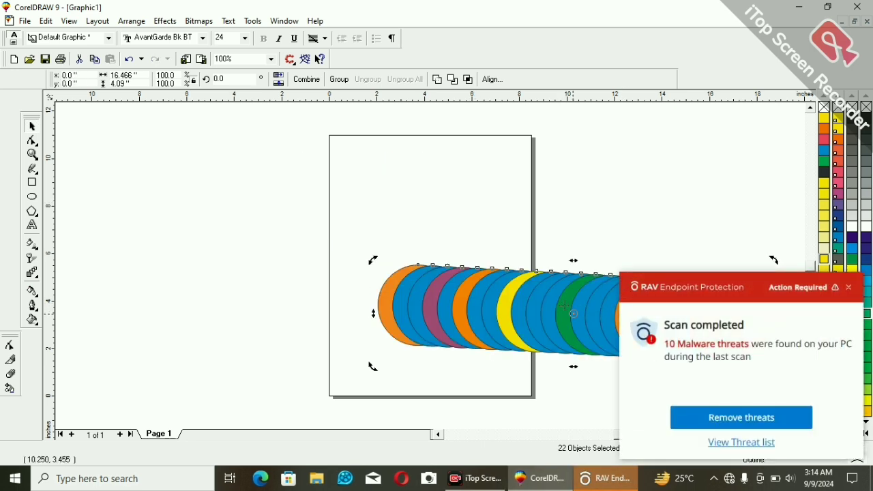
left_click_drag(378, 282, 377, 312)
left_click_drag(764, 249, 341, 146)
Shift the rotated column of circles down the page and delete it.
key("Down")
key("Down")
key("Down")
key("Down")
key("Down")
key("Down")
key("Down")
key("Down")
key("Down")
key("Down")
key("Down")
key("Down")
key("Down")
key("Down")
key("Down")
key("Down")
key("Down")
key("Down")
key("Down")
key("Down")
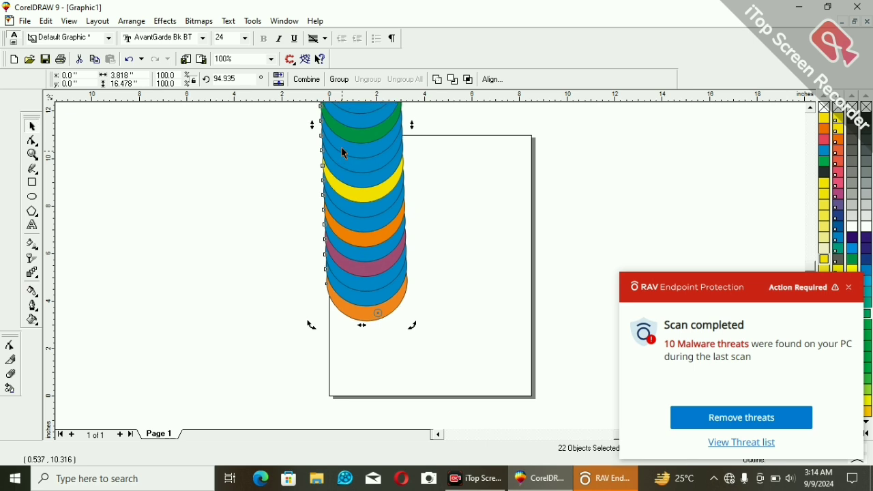
key("Down")
key("Down")
key("Down")
key("Down")
key("Down")
key("Down")
key("Down")
key("Down")
key("Down")
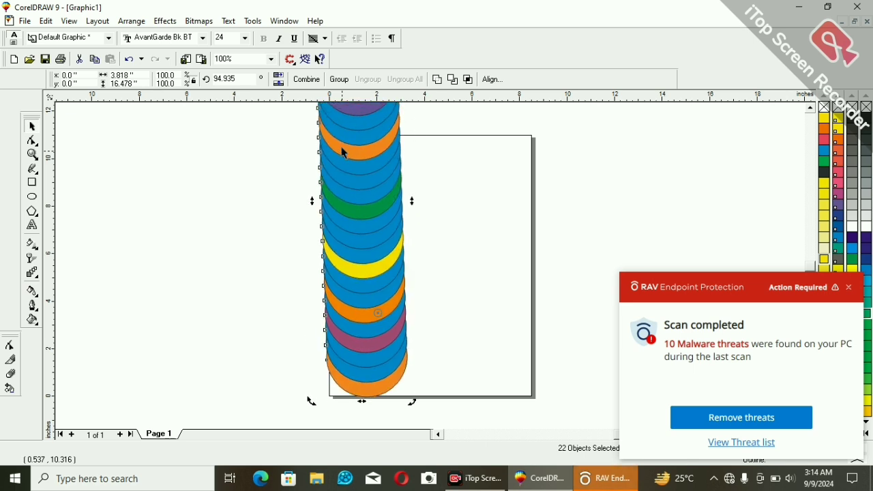
key("Down")
key("Down")
key("Down")
key("Down")
key("Down")
key("Down")
key("Down")
key("Down")
key("Down")
key("Down")
key("Down")
key("Down")
key("Down")
key("Down")
key("Down")
key("Down")
key("Down")
key("Down")
key("Down")
key("Down")
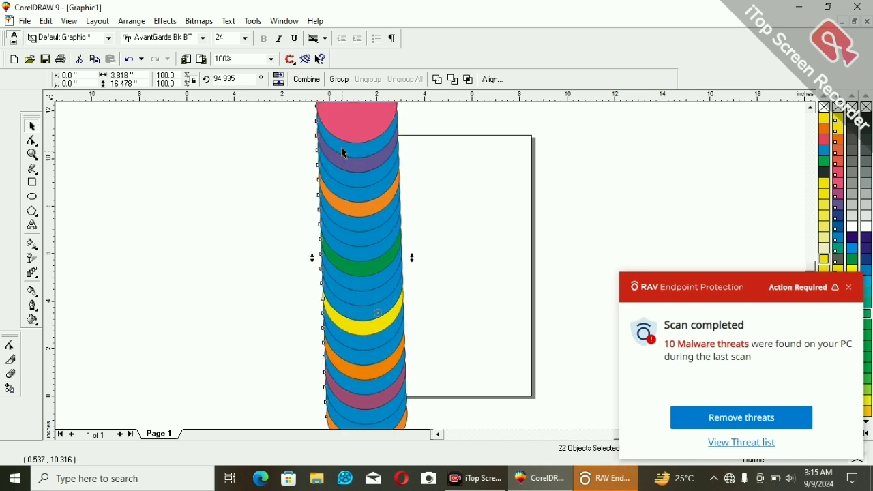
key("Delete")
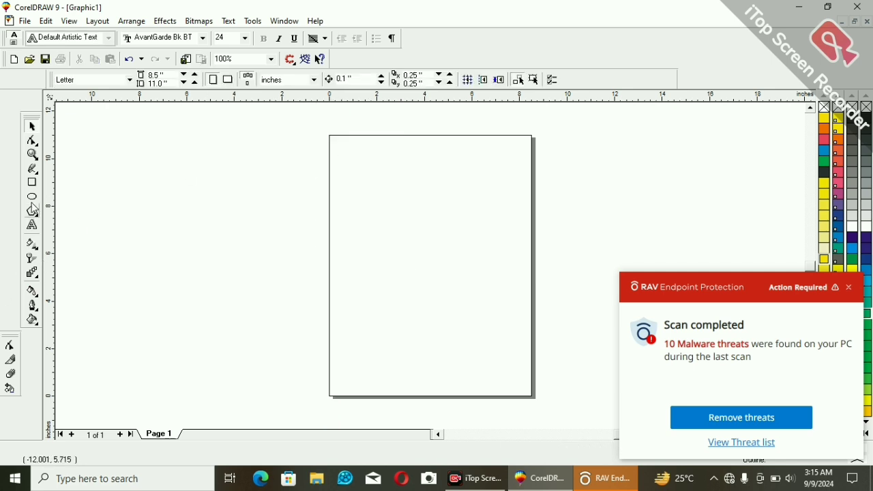
Draw a rectangle about 9.07 by 4.68 inches across the page's upper left corner and fill it with PANTONE Hexachrome Cyan.
left_click(33, 183)
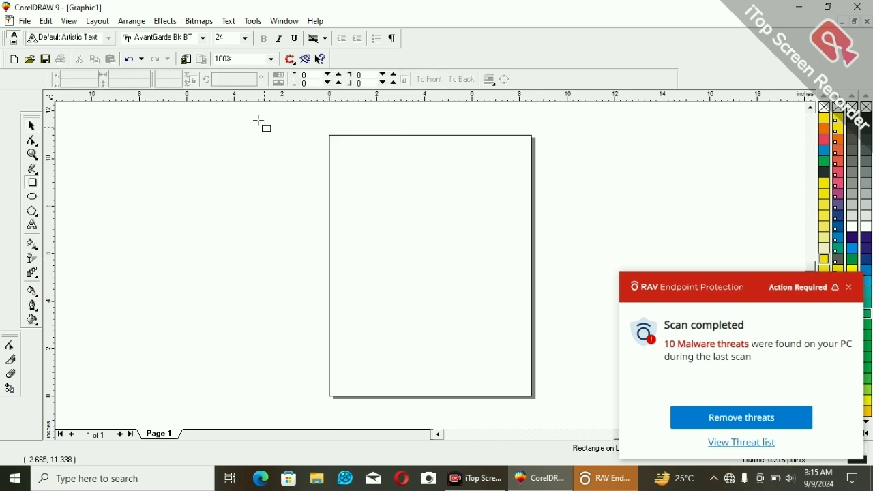
left_click_drag(263, 127, 480, 240)
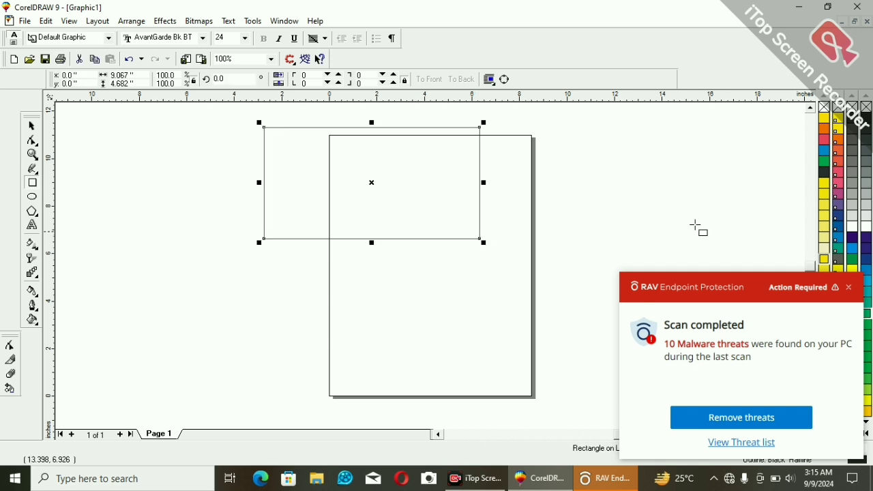
left_click(848, 288)
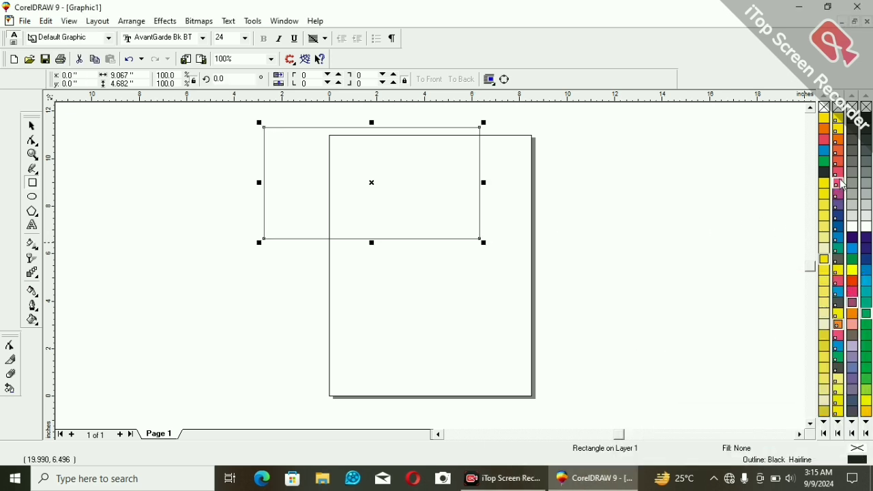
left_click(825, 129)
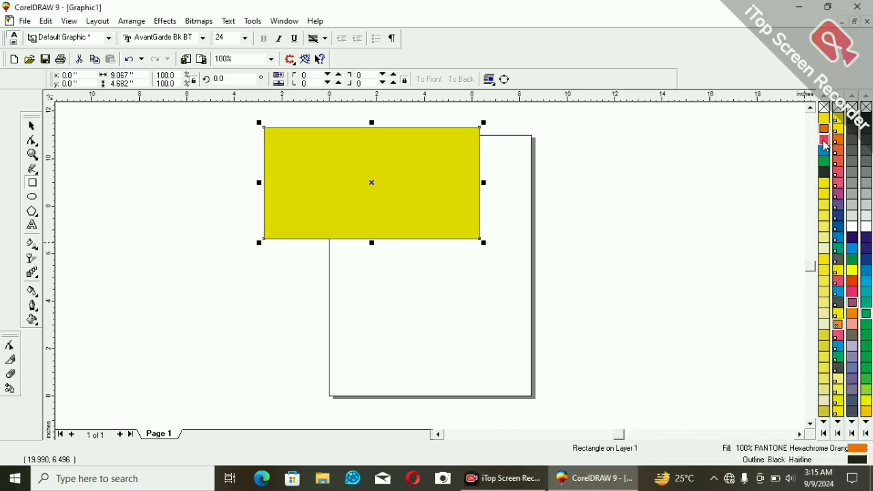
left_click(824, 150)
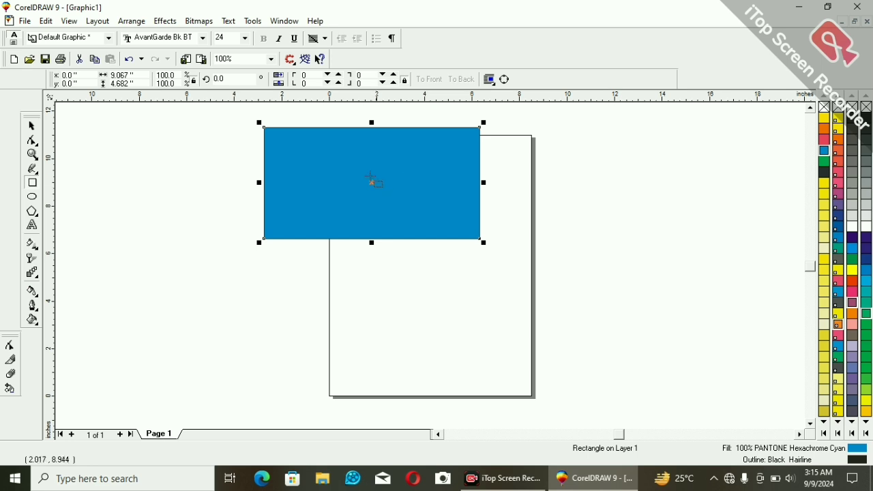
Scale the rectangle down to about 6.32 by 3.27 inches and place a duplicate beyond the page's lower right side.
left_click_drag(483, 242, 410, 219)
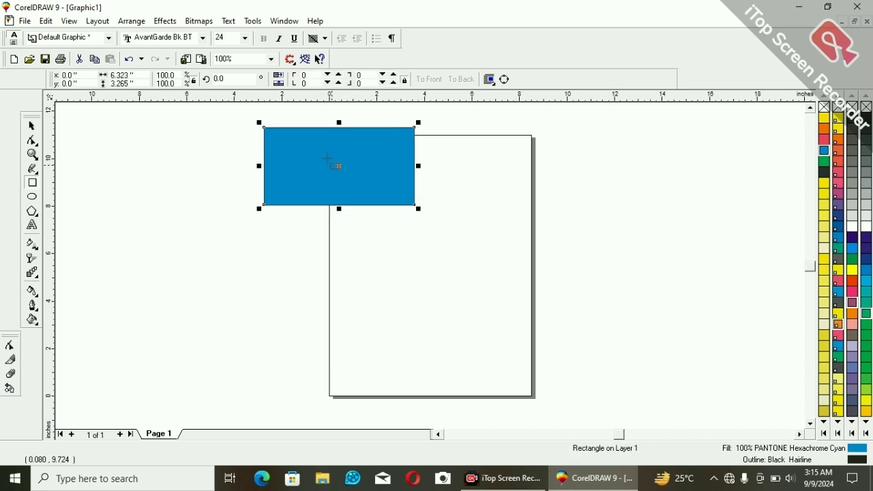
left_click_drag(350, 161, 676, 317)
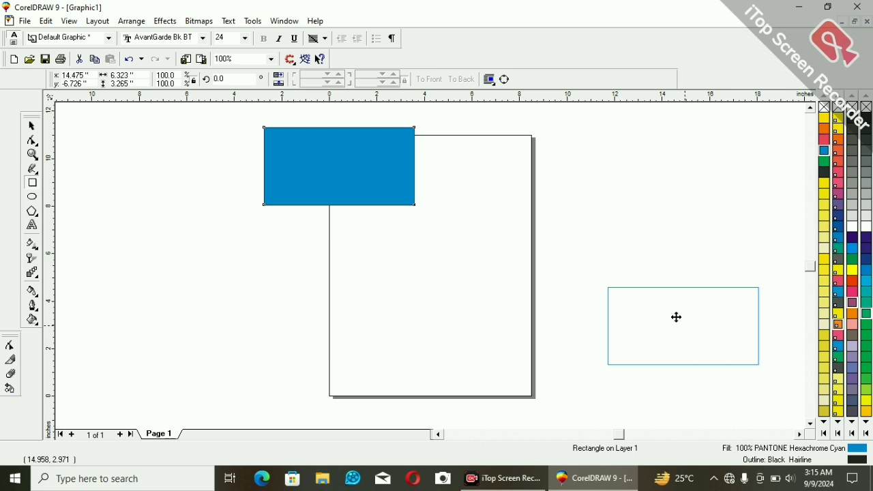
left_click_drag(675, 317, 675, 317)
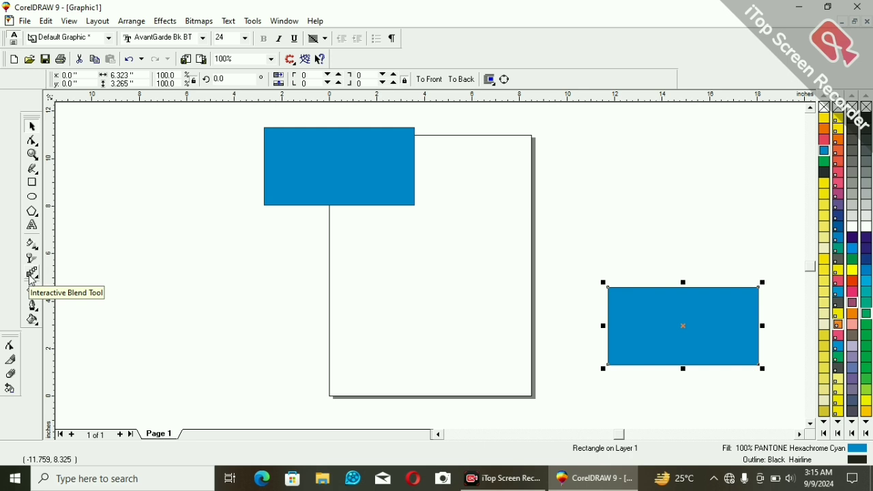
Blend the original rectangle into its duplicate with the Interactive Blend Tool, using 20 steps.
left_click(31, 274)
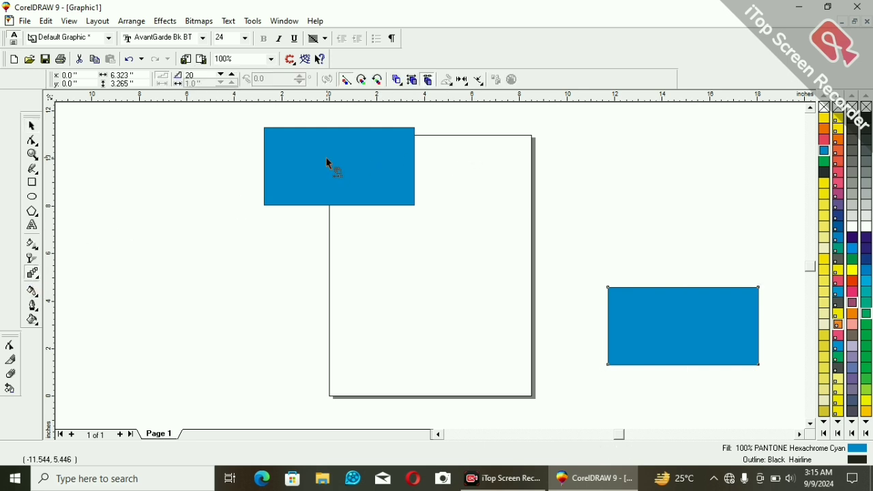
left_click_drag(326, 158, 674, 304)
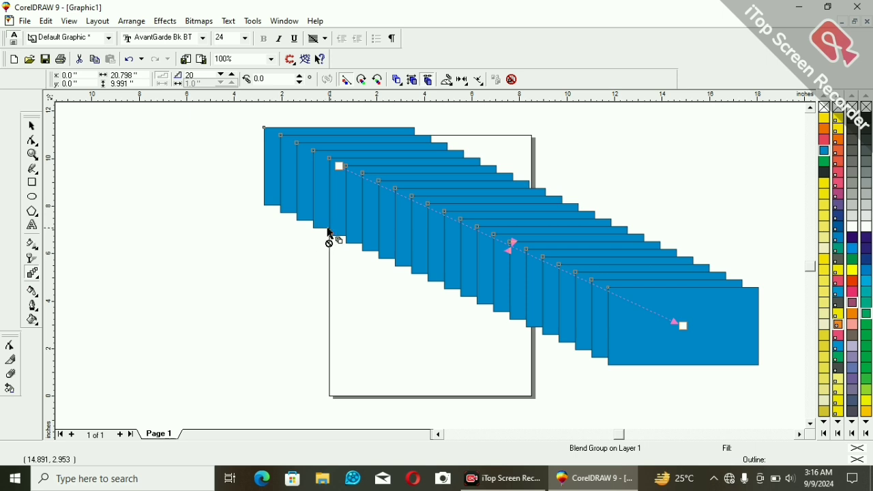
Separate the rectangle blend and ungroup its intermediate rectangles into individual objects.
key("space")
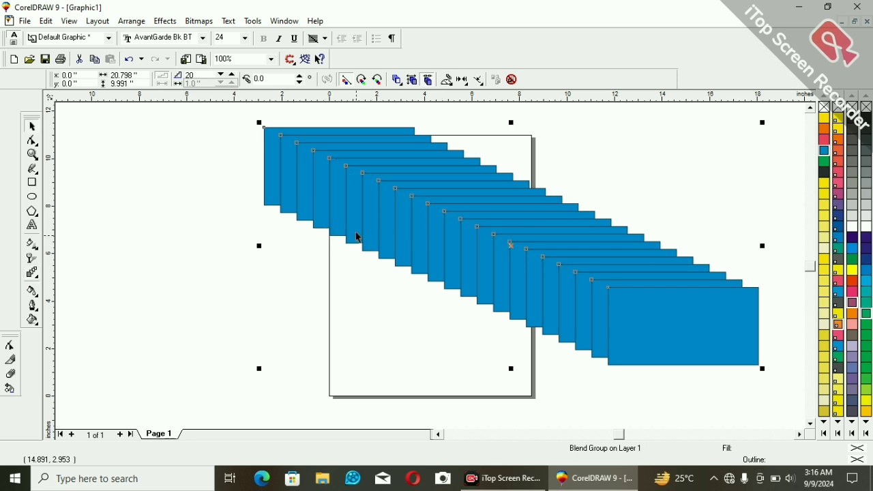
right_click(409, 222)
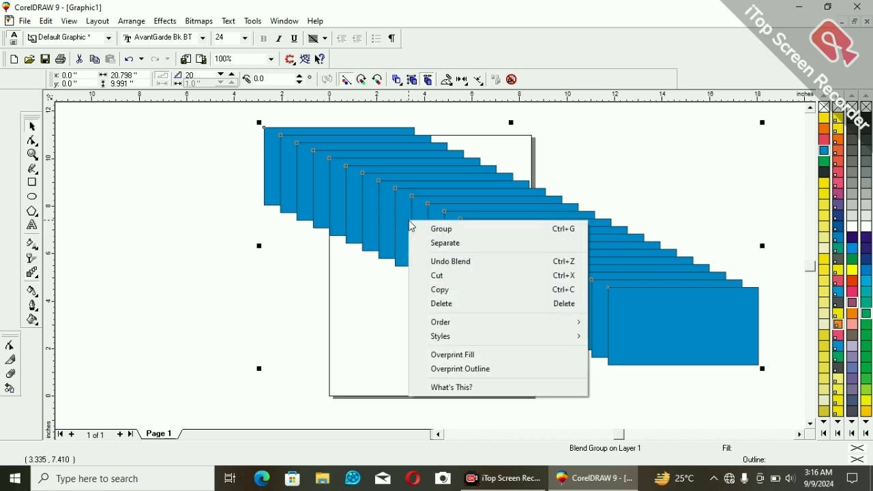
left_click(444, 244)
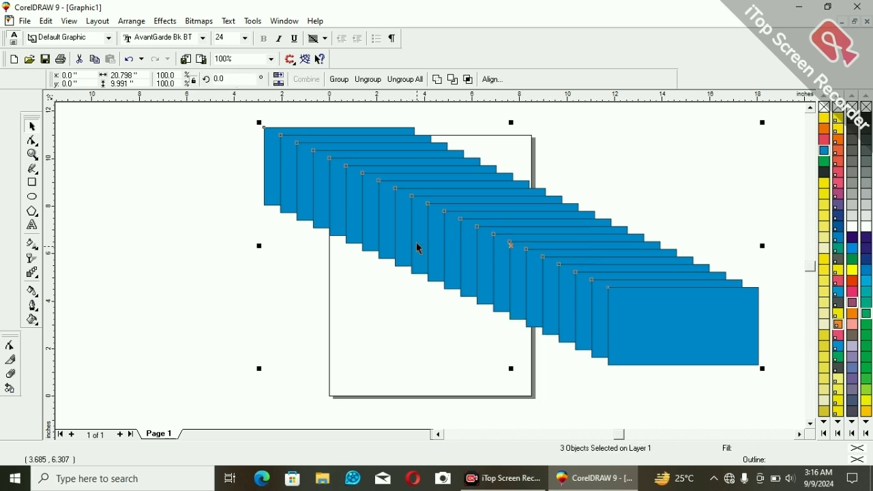
left_click(218, 257)
left_click(356, 159)
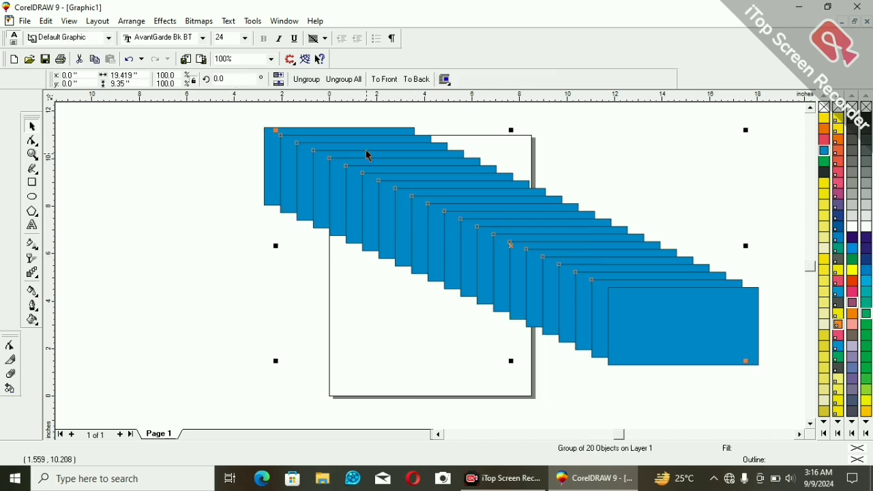
right_click(367, 158)
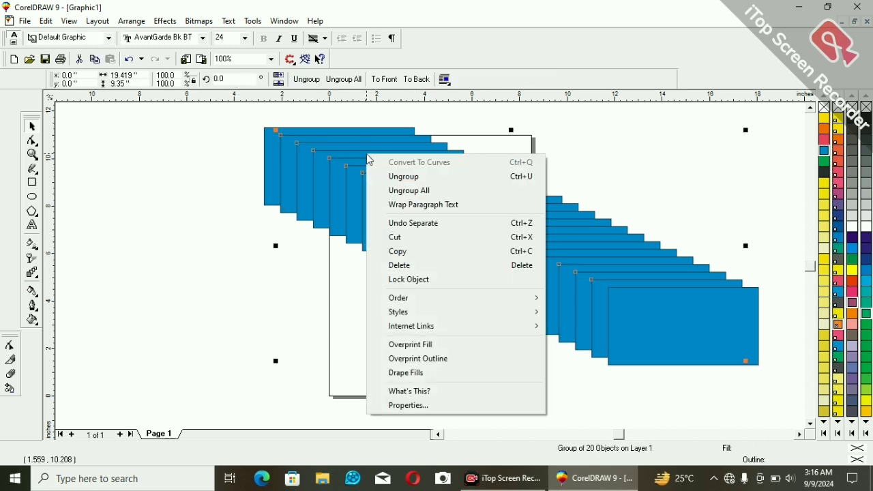
left_click(403, 176)
left_click(243, 231)
Fill the third rectangle from the upper end with Red and the frontmost rectangle at the lower end with black.
left_click(300, 179)
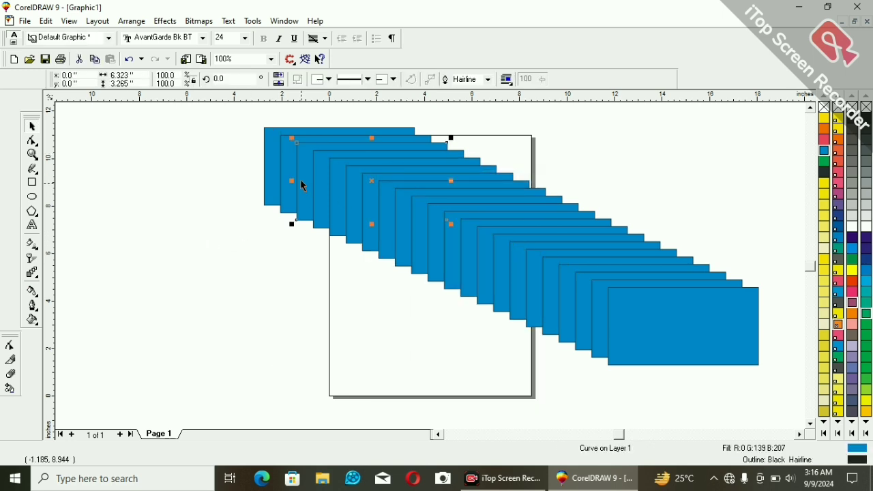
left_click(852, 248)
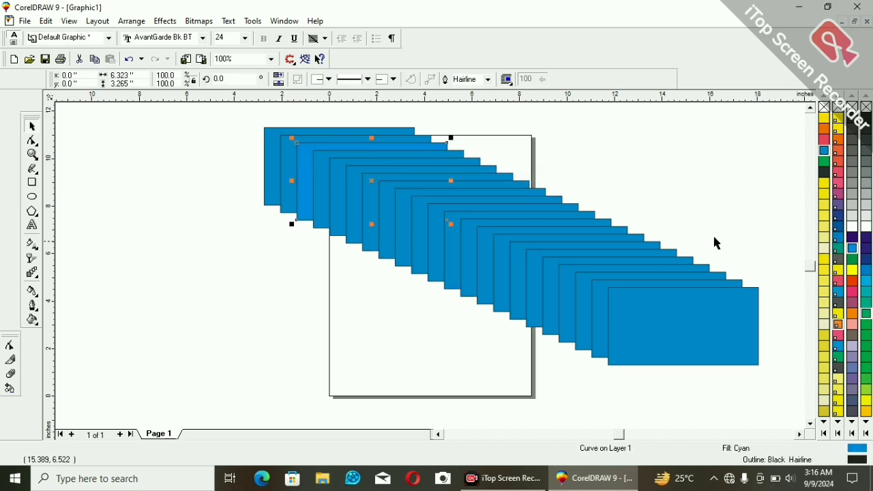
left_click(852, 280)
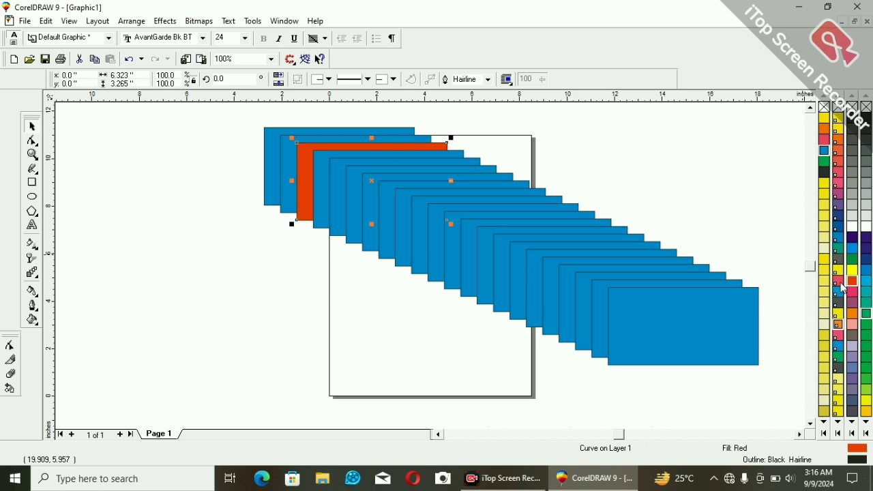
left_click(730, 306)
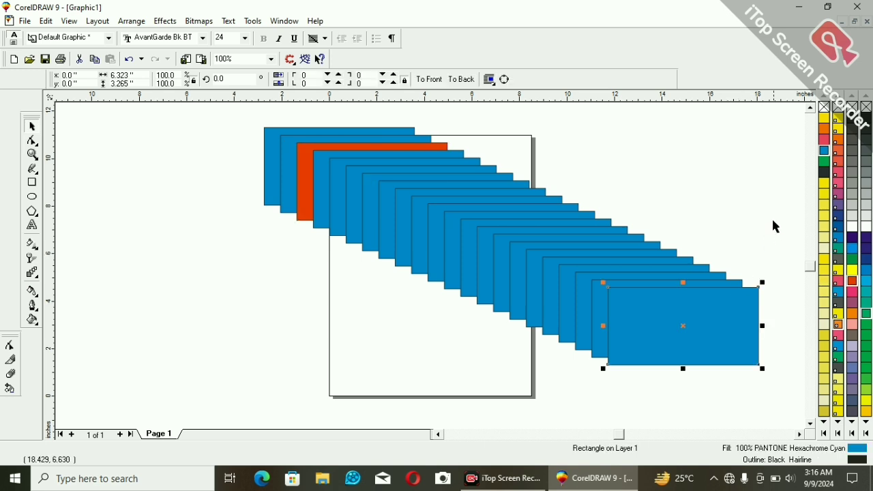
left_click(824, 175)
Fill the third rectangle from the lower end with PANTONE Violet CVU and the fourteenth from the upper end with PANTONE Rubine Red CVU.
left_click(605, 279)
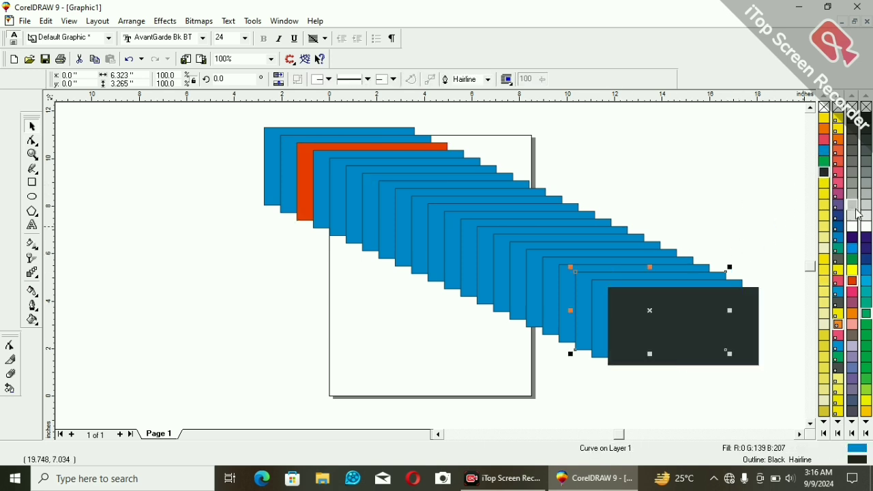
left_click(838, 205)
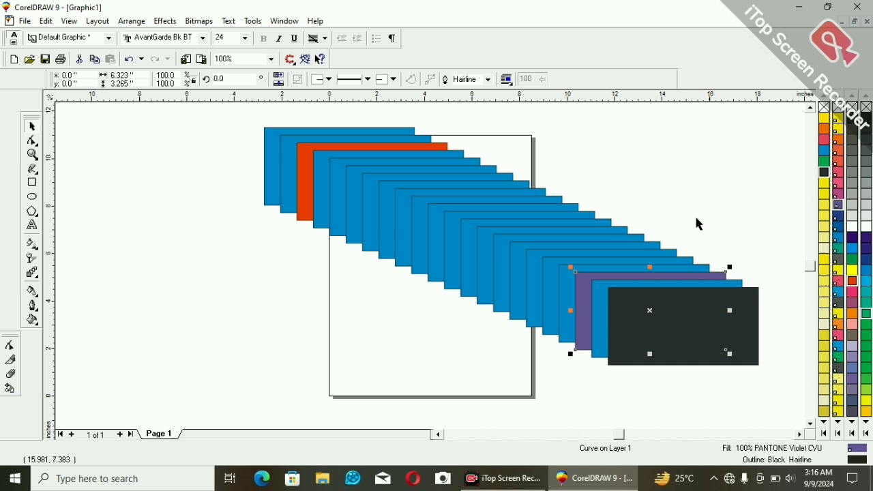
left_click(576, 225)
left_click(838, 182)
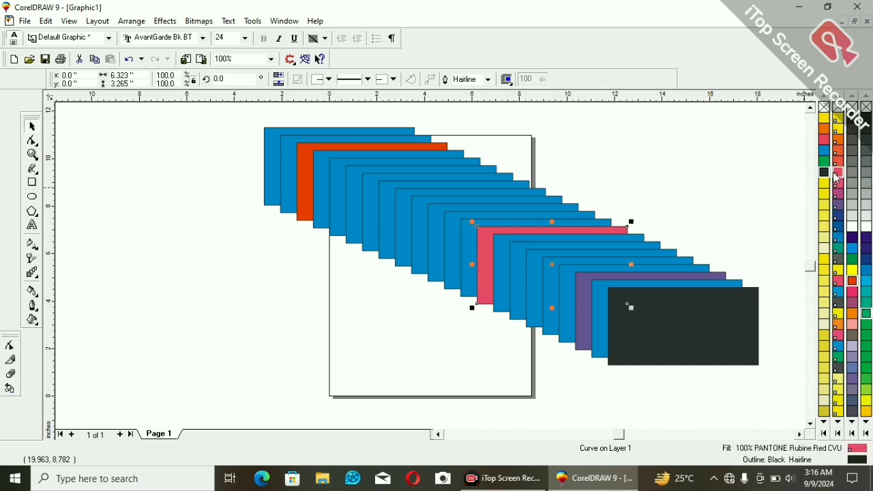
Fill the ninth rectangle from the upper end with PANTONE Hexachrome Magenta and the fifth with PANTONE Violet CVU.
left_click(509, 181)
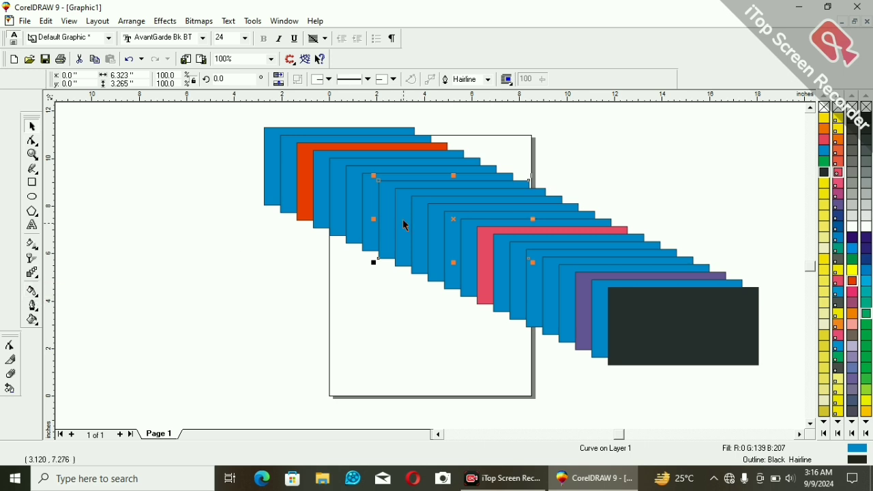
left_click_drag(409, 214, 426, 222)
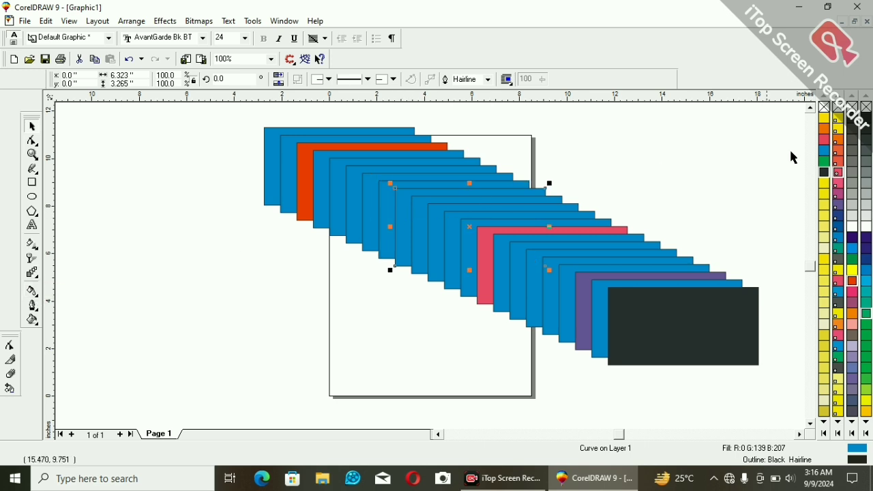
left_click(830, 145)
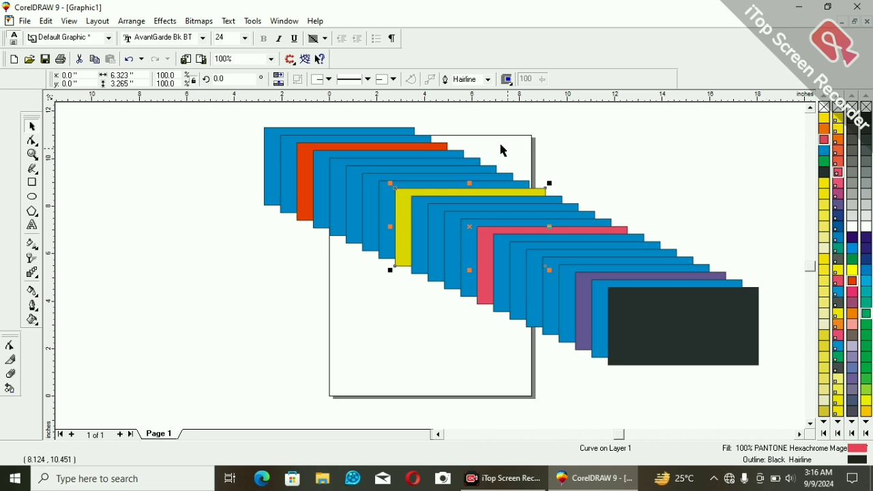
left_click(435, 160)
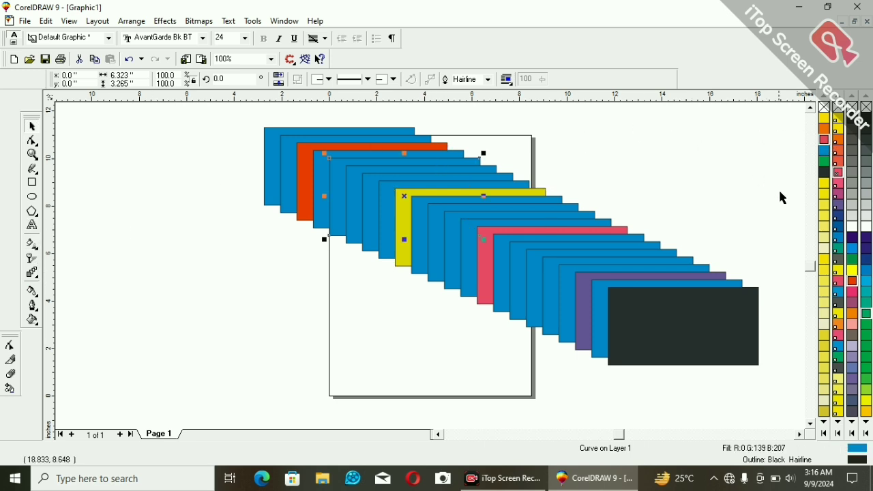
left_click(839, 205)
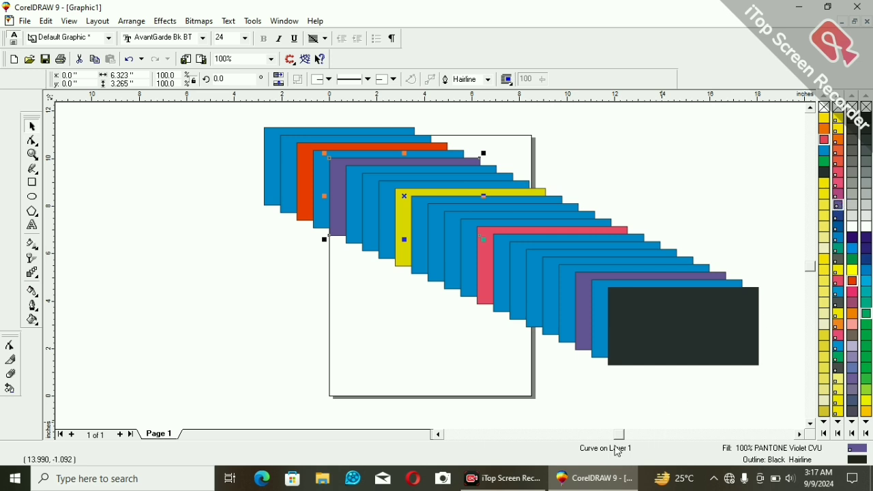
Select the whole series of recoloured rectangles and delete it.
left_click_drag(217, 118, 776, 374)
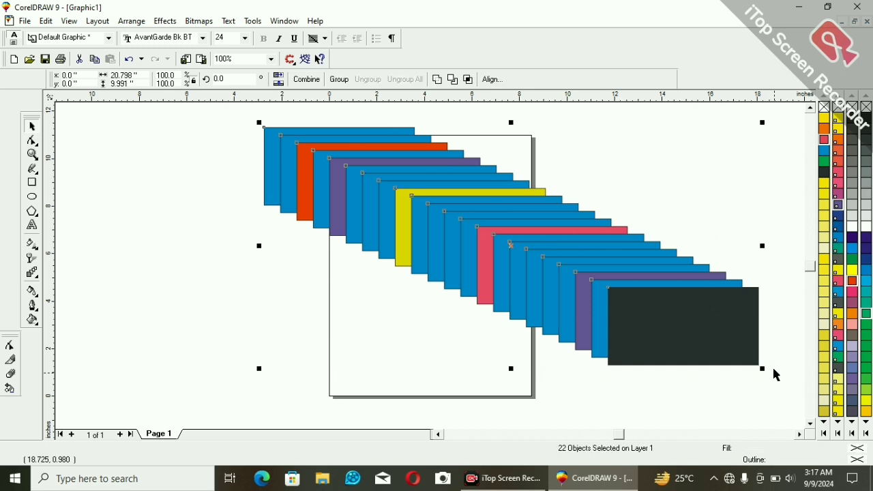
key("Delete")
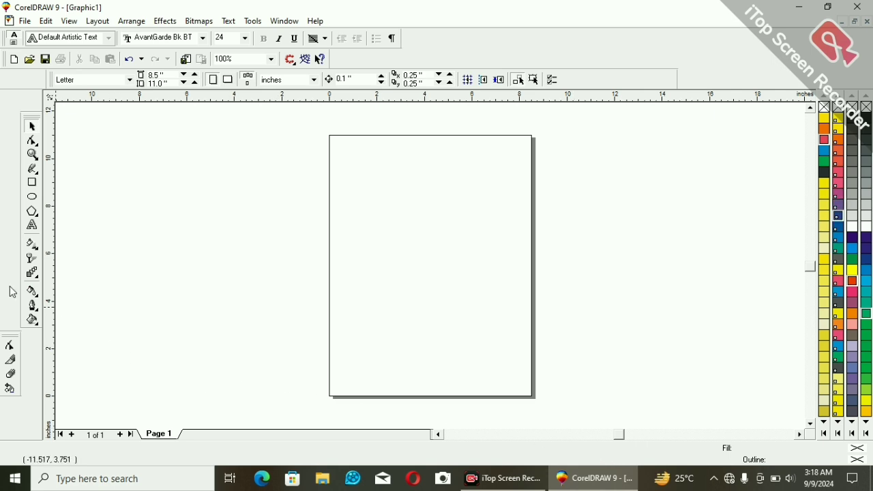
left_click(32, 291)
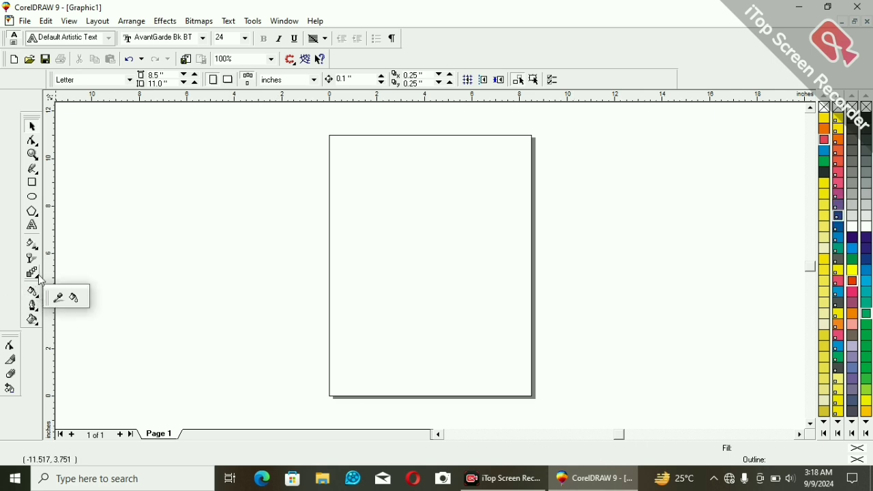
left_click(39, 280)
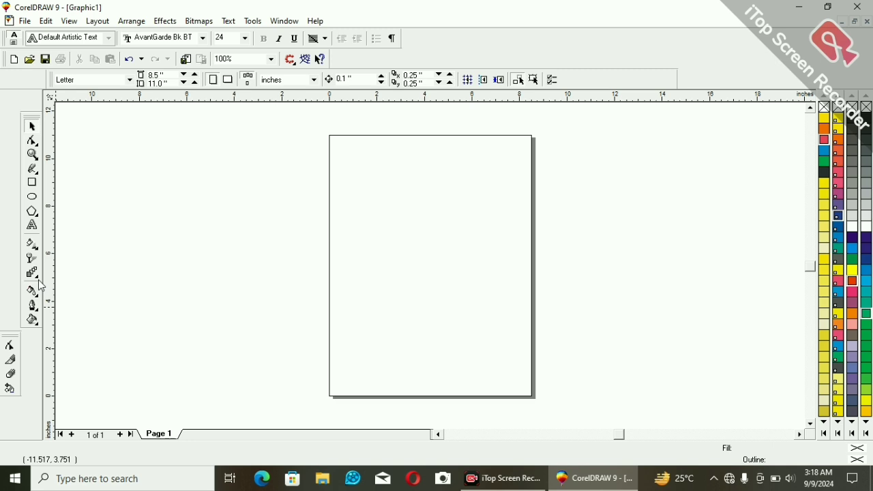
left_click(36, 277)
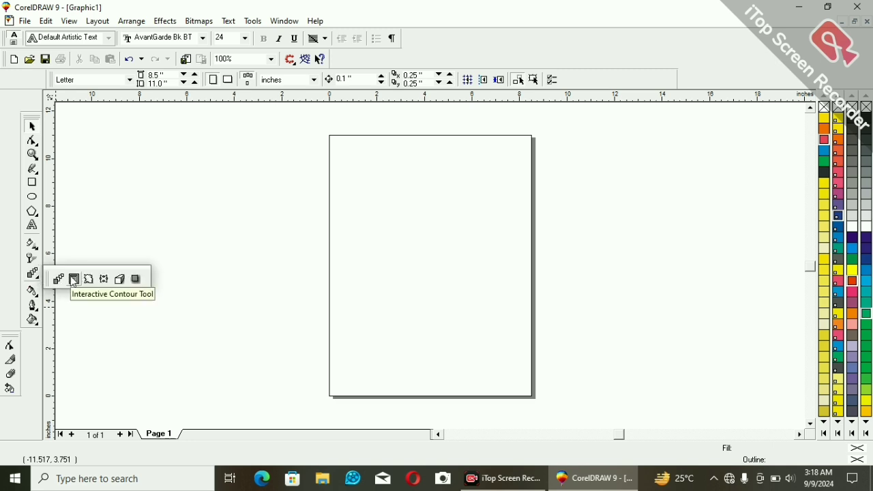
left_click(103, 193)
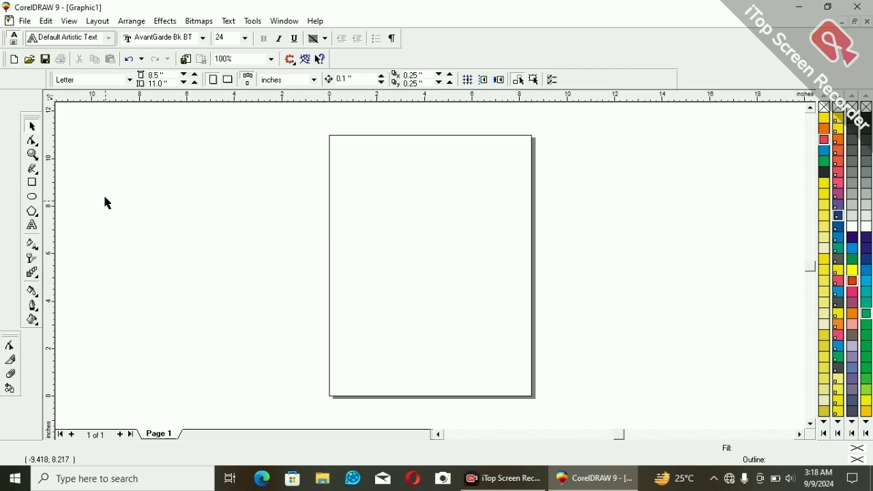
Draw a circle about 2.21 inches across beside the page's upper left part and fill it with PANTONE Hexachrome Magenta.
left_click(31, 198)
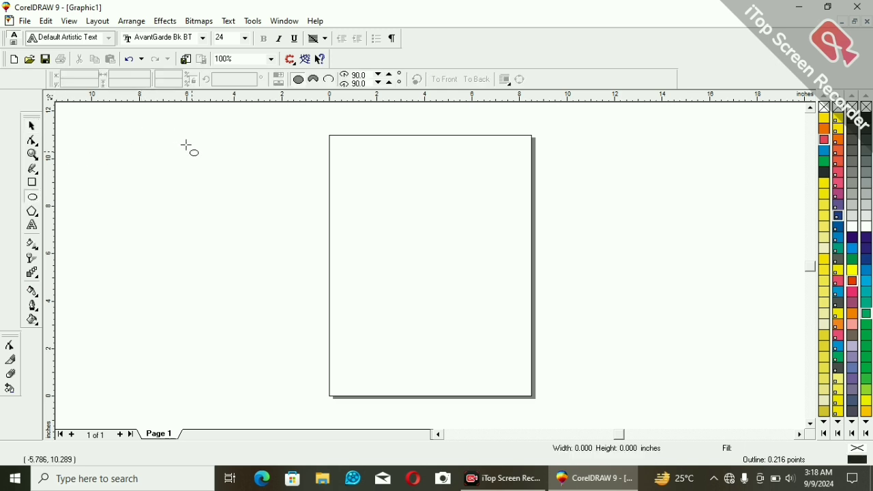
left_click_drag(186, 145, 239, 198)
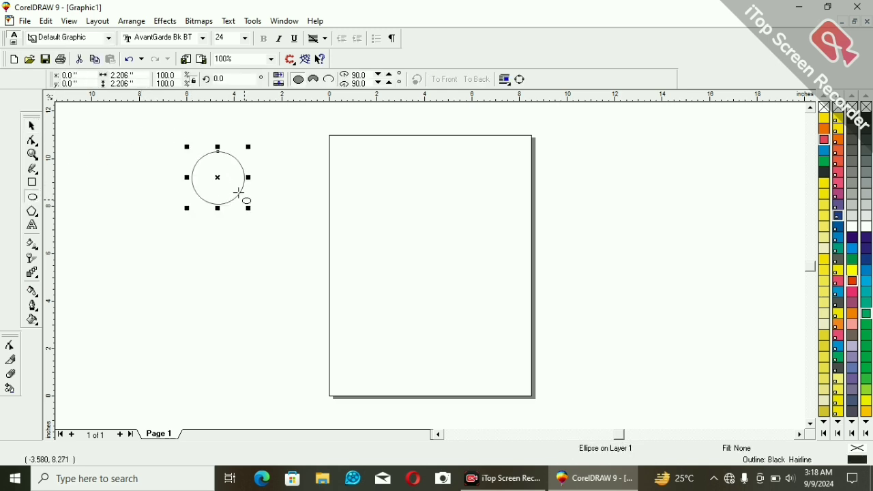
left_click(821, 144)
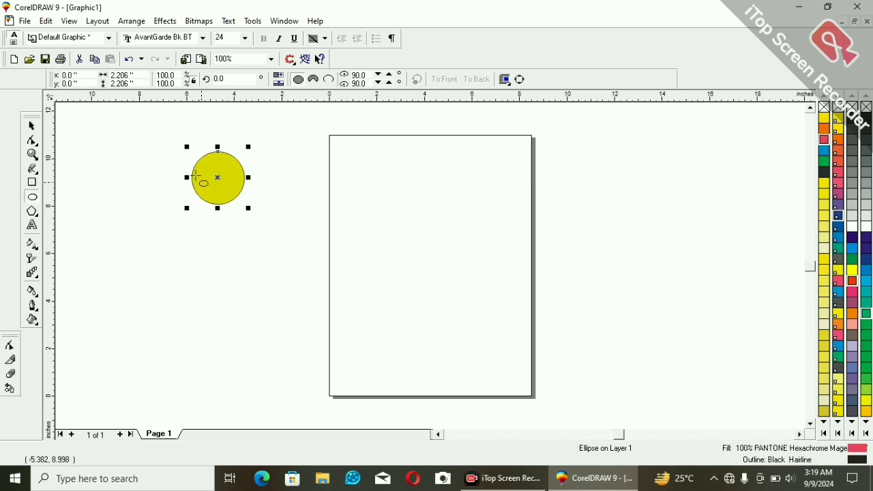
Place a duplicate of the circle in the page's upper right area and enlarge the original to about 6.22 inches across.
key("space")
left_click_drag(208, 171, 466, 206)
right_click(466, 205)
key("space")
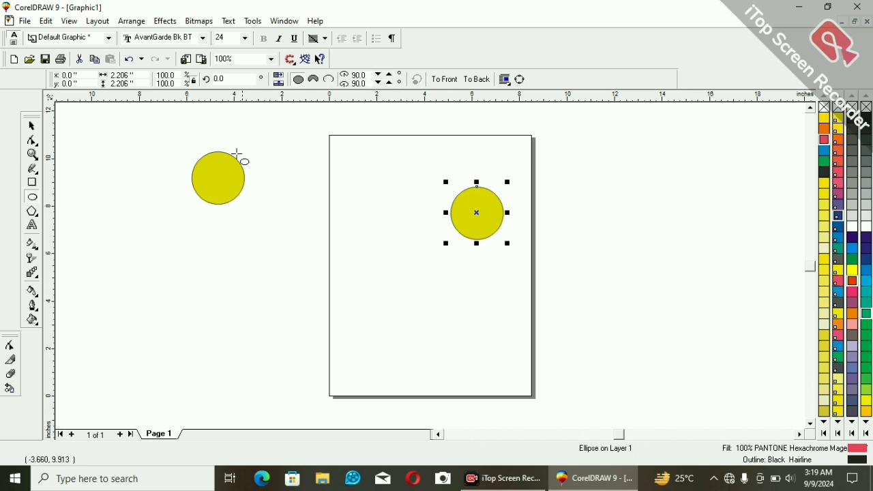
key("space")
left_click(229, 167)
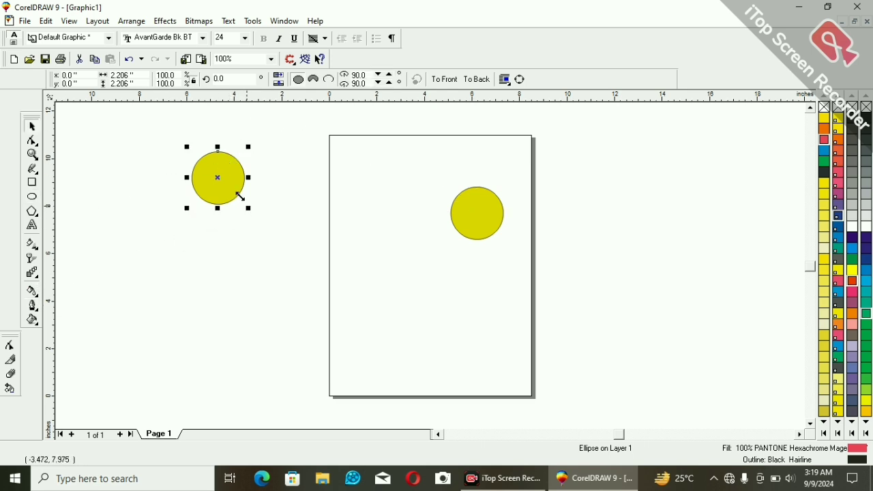
left_click_drag(240, 197, 341, 291)
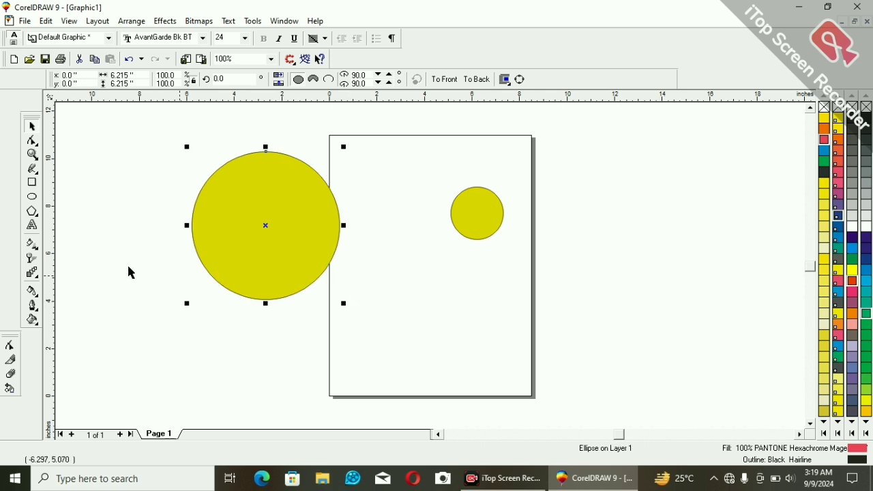
Contour the large circle to its centre with the Interactive Contour Tool, using a 0.267-inch offset and a green contour fill.
left_click(33, 276)
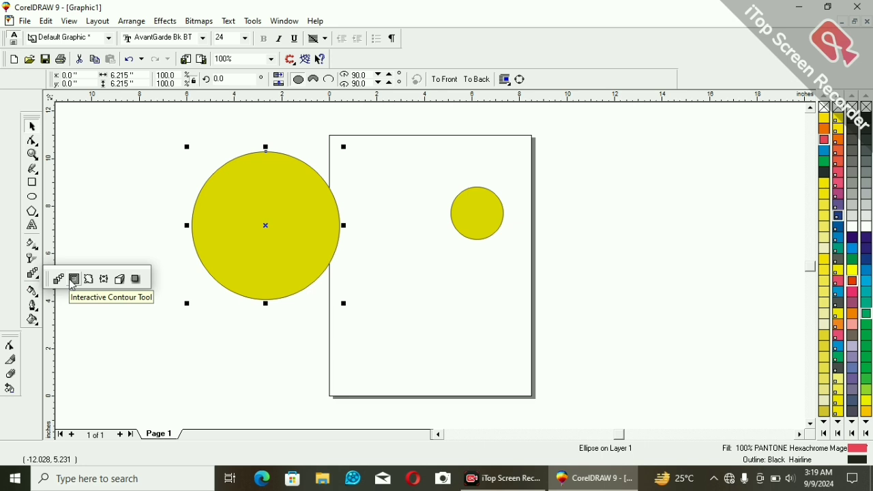
left_click(73, 281)
left_click_drag(260, 187, 253, 269)
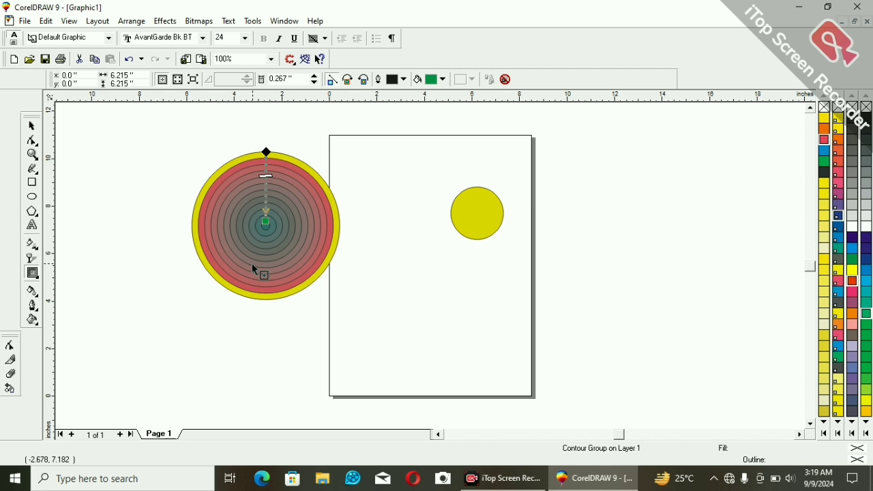
key("space")
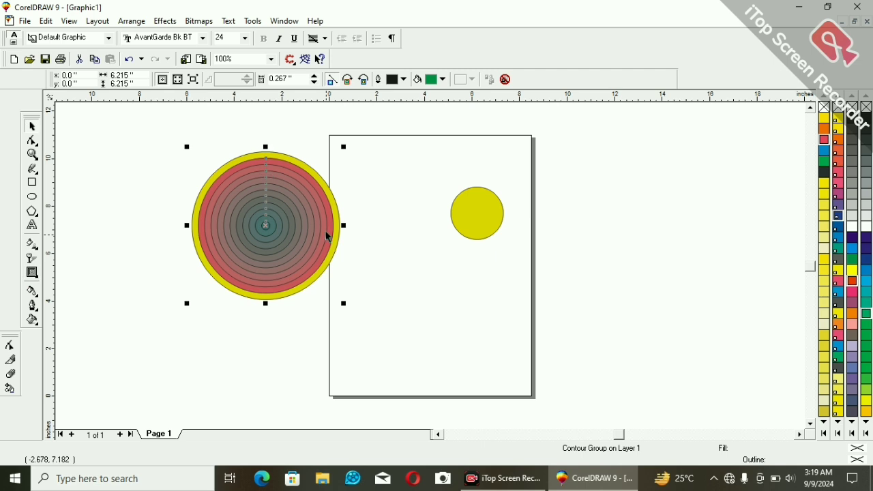
left_click(401, 231)
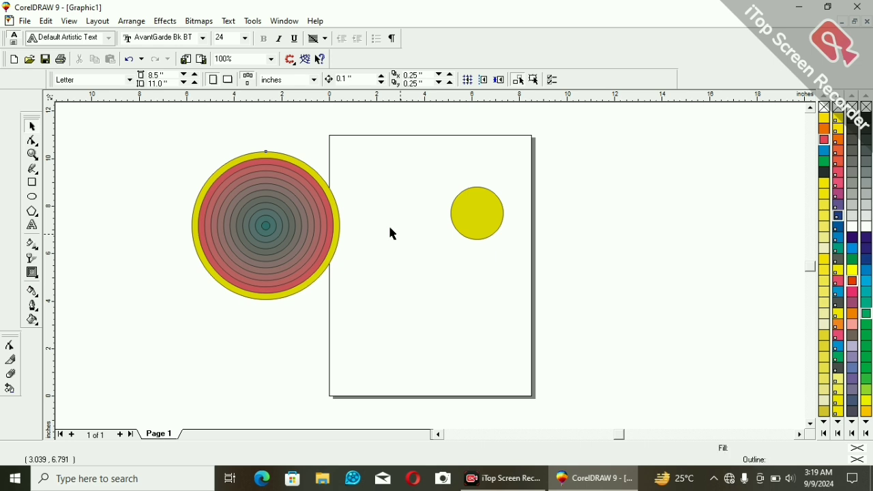
Separate the large circle's contour group from its original circle.
left_click(304, 211)
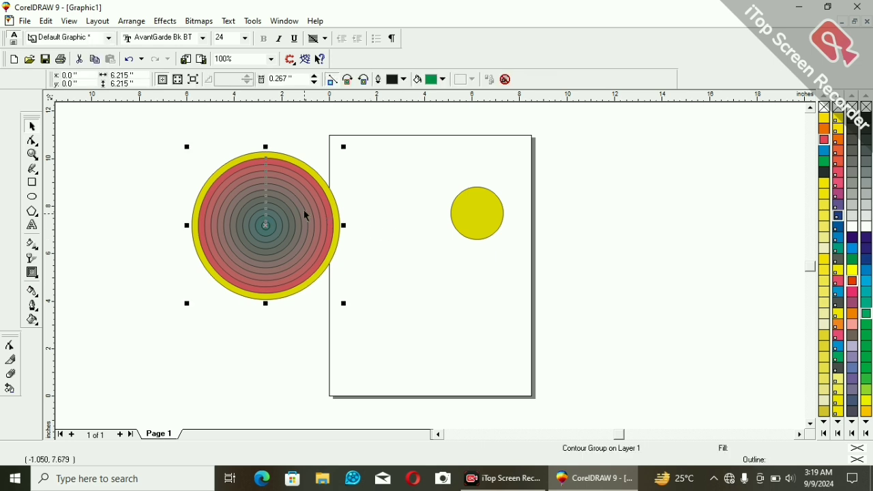
right_click(307, 219)
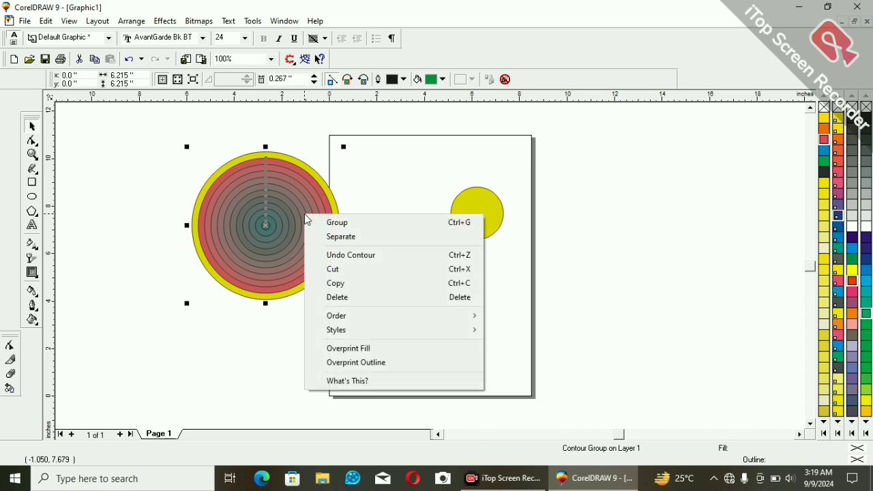
left_click(348, 239)
right_click(292, 195)
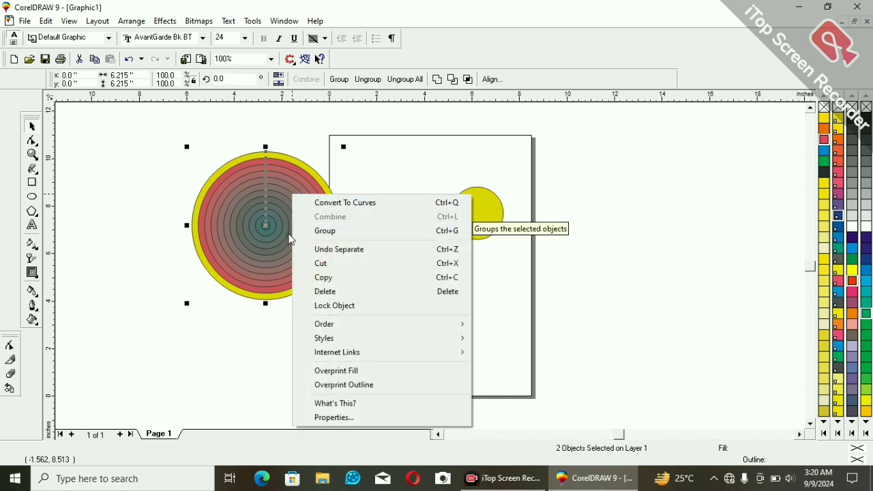
left_click(288, 230)
left_click(288, 230)
Ungroup the separated contour rings of the large circle into individual circles.
right_click(308, 226)
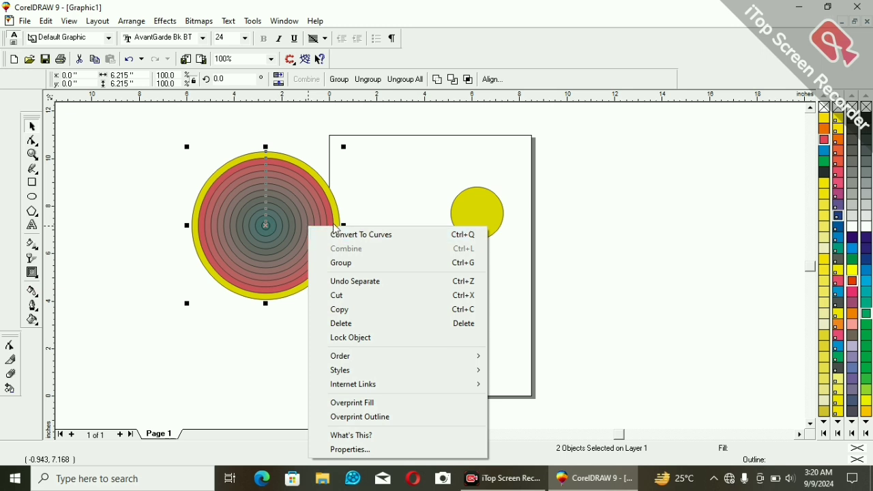
left_click(362, 188)
left_click(313, 203)
right_click(315, 205)
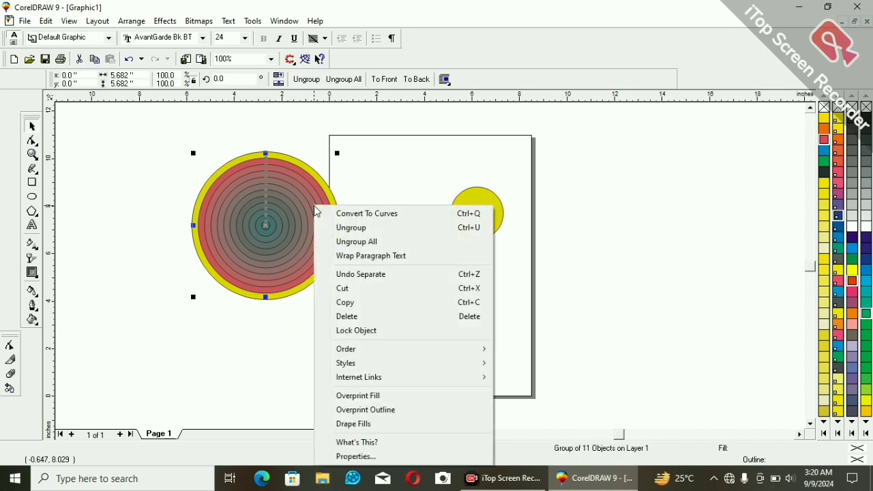
left_click(346, 231)
left_click(313, 219)
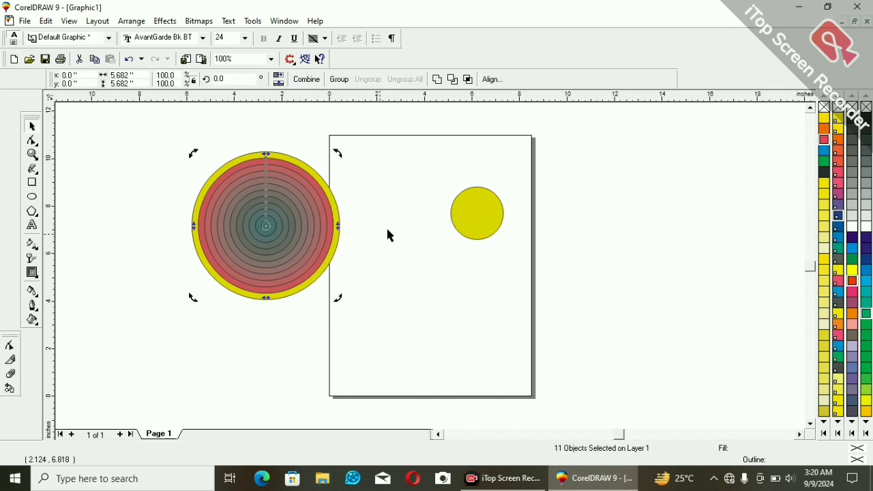
left_click(390, 222)
Fill the 5.148-inch contour circle with PANTONE Hexachrome Cyan and the 3.547-inch one with PANTONE Hexachrome Green.
left_click(324, 213)
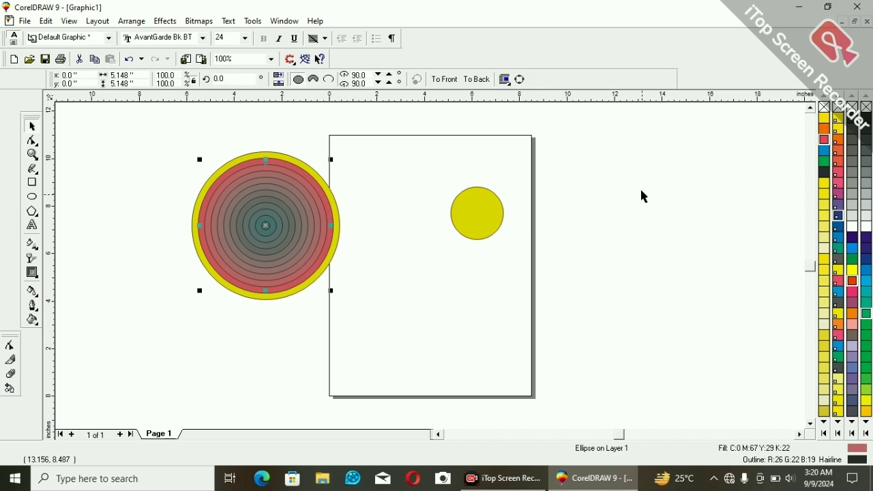
left_click(824, 151)
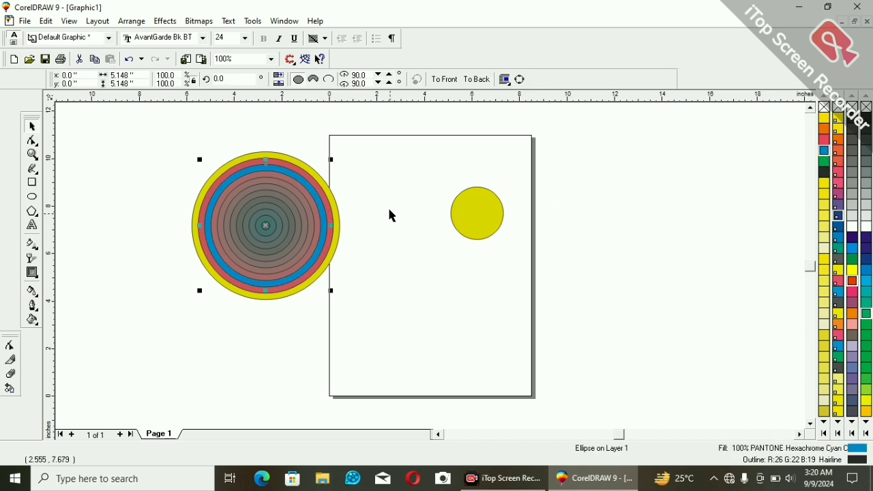
left_click(303, 217)
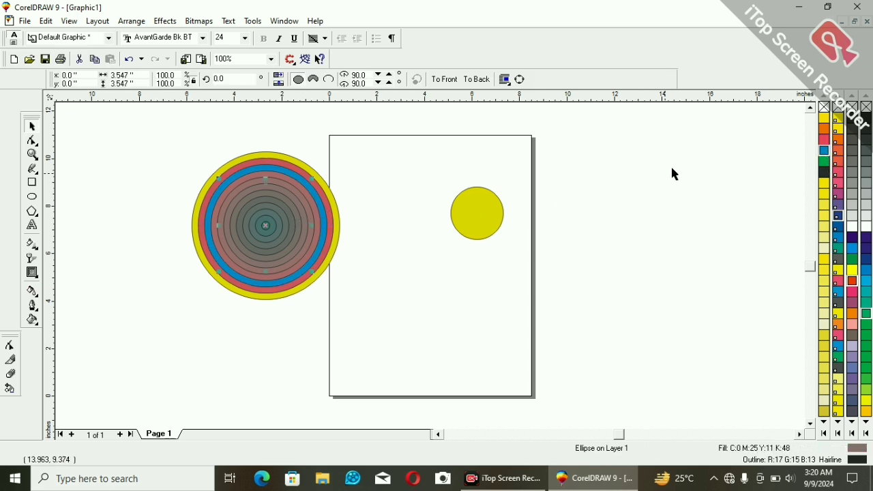
left_click(826, 153)
left_click(824, 161)
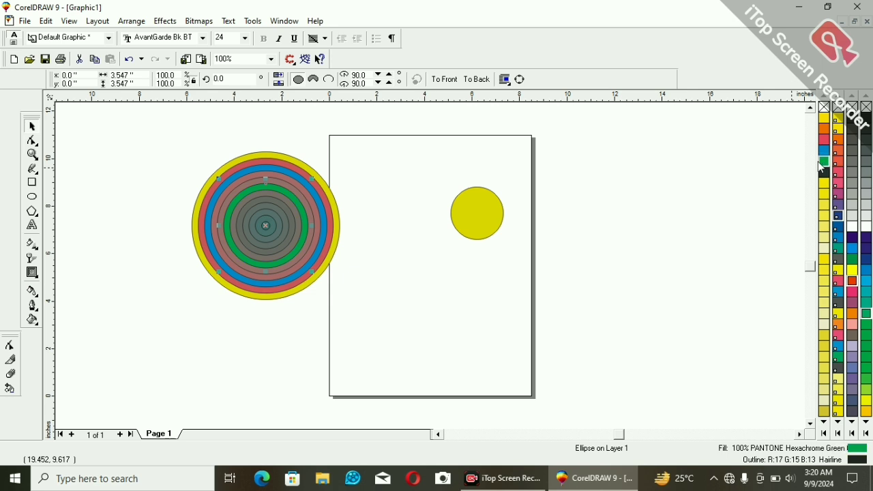
Fill the 1.946-inch contour circle with PANTONE Rubine Red CVU and the 0.879-inch one with PANTONE Orange 021 CVU.
left_click(273, 204)
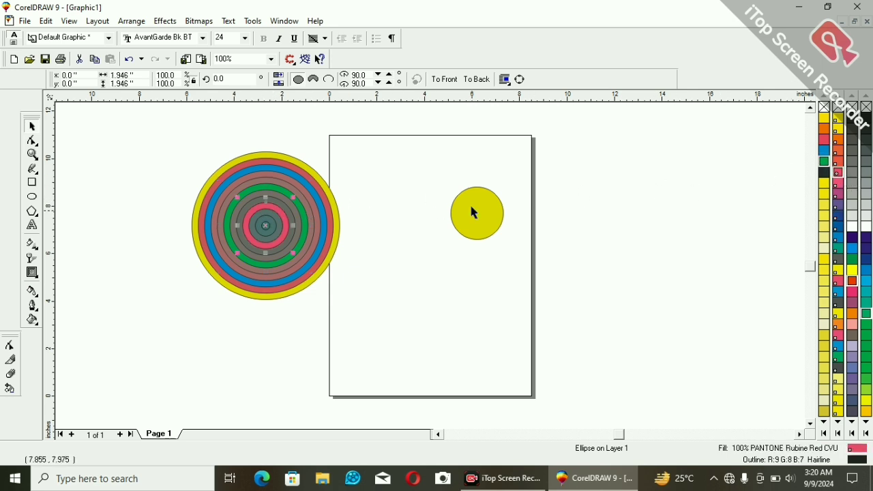
left_click(259, 223)
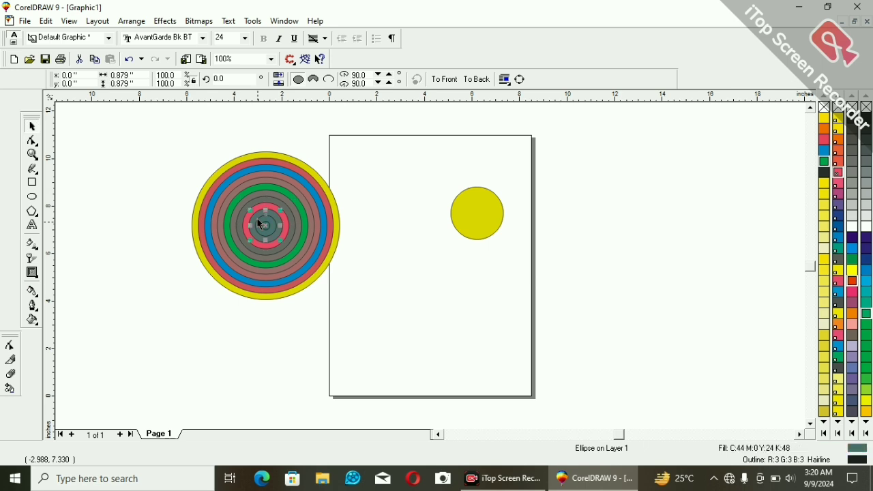
left_click(838, 141)
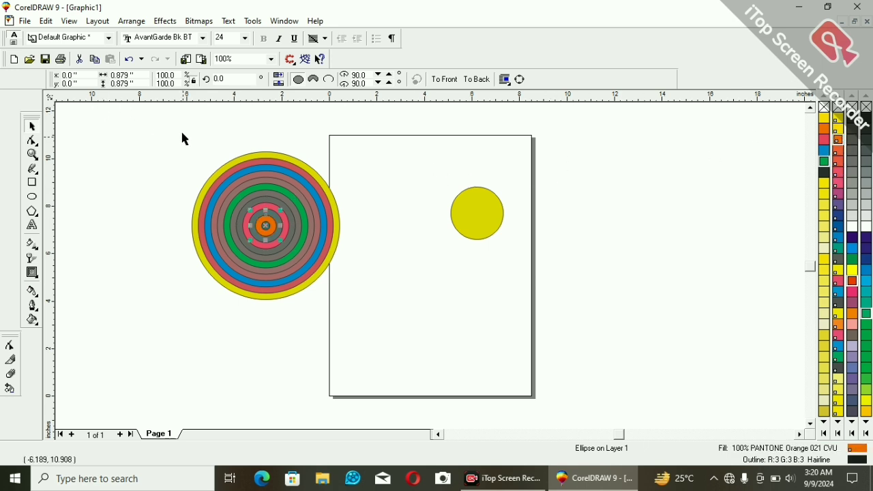
Select the large circle with all its concentric circles and combine them into one object.
left_click_drag(184, 136, 398, 312)
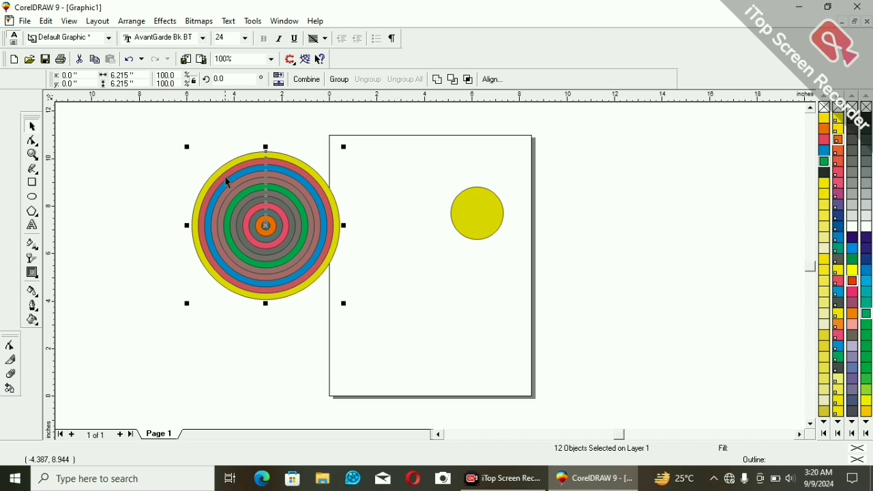
right_click(285, 170)
left_click(331, 193)
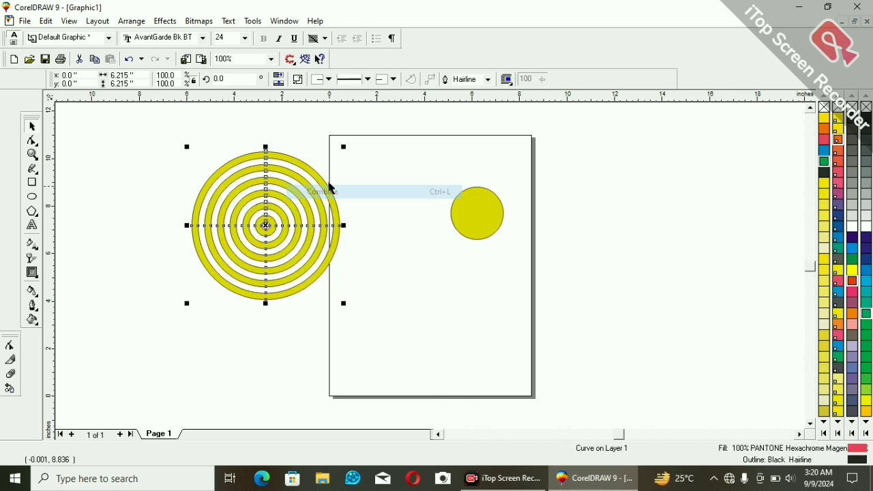
left_click(437, 272)
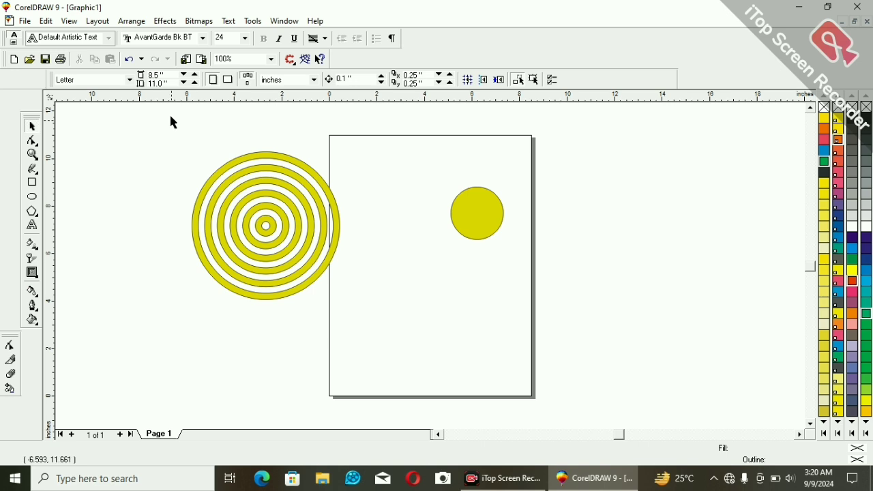
Delete the combined ring object and the small circle on the page.
left_click_drag(171, 116, 437, 327)
key("Delete")
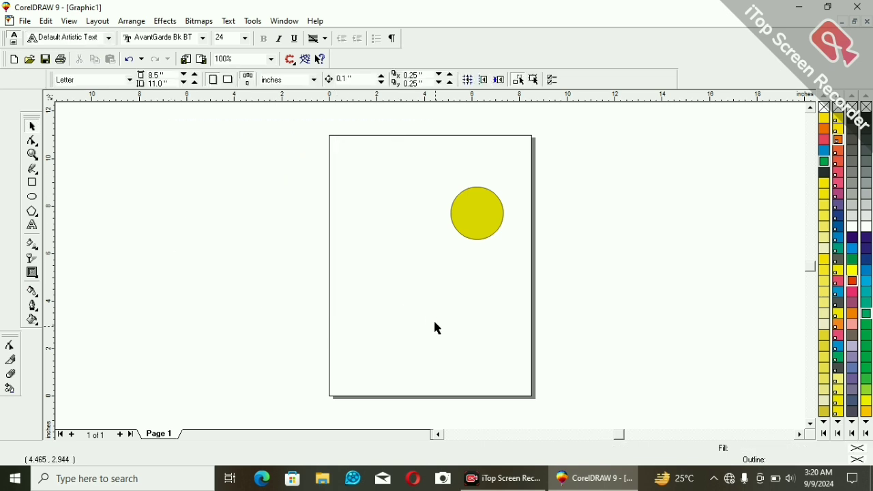
left_click(458, 210)
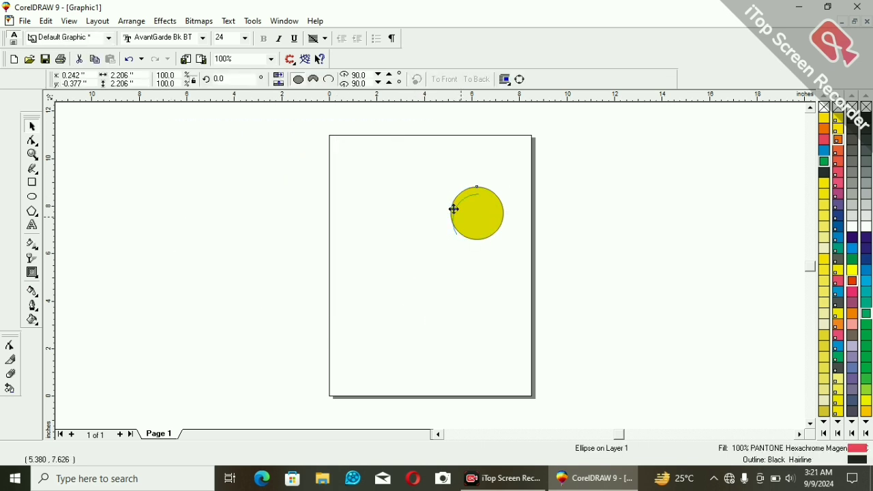
key("Delete")
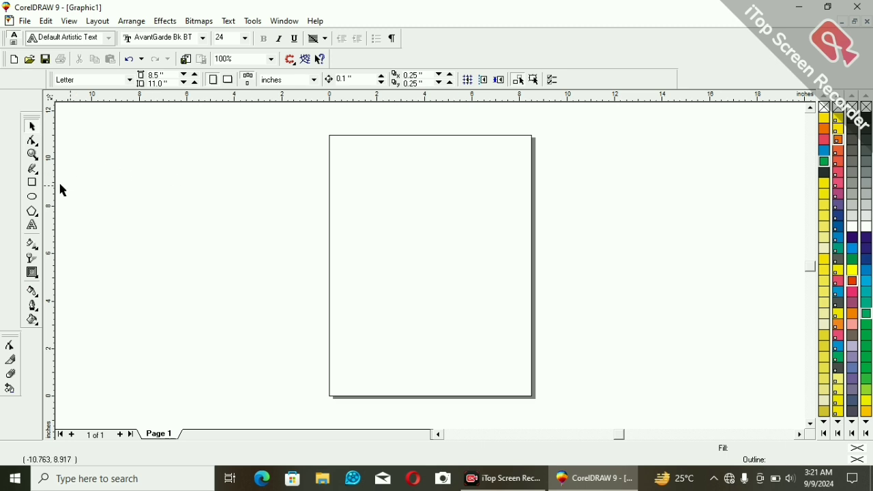
Draw a rectangle about 10.71 by 8.05 inches overlapping the page's upper part and fill it with PANTONE Violet CVU.
left_click(32, 183)
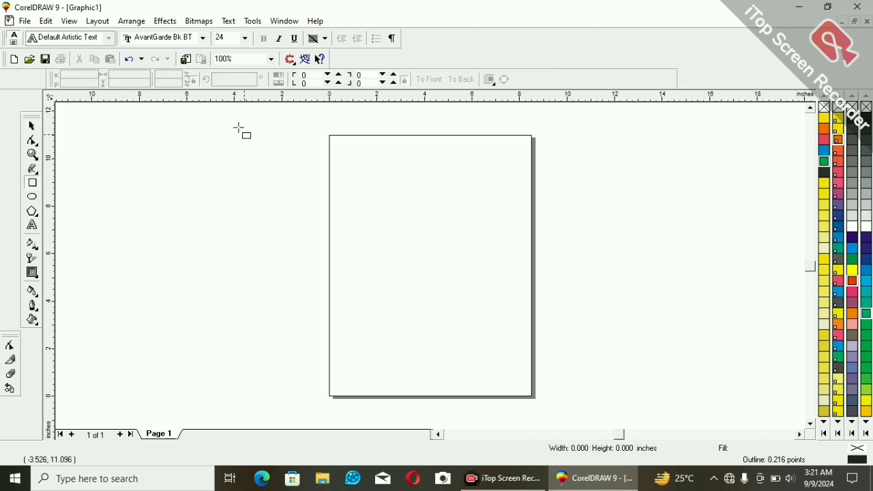
mouse_move(239, 129)
left_mouse_down()
mouse_move(501, 294)
mouse_move(503, 329)
left_mouse_up()
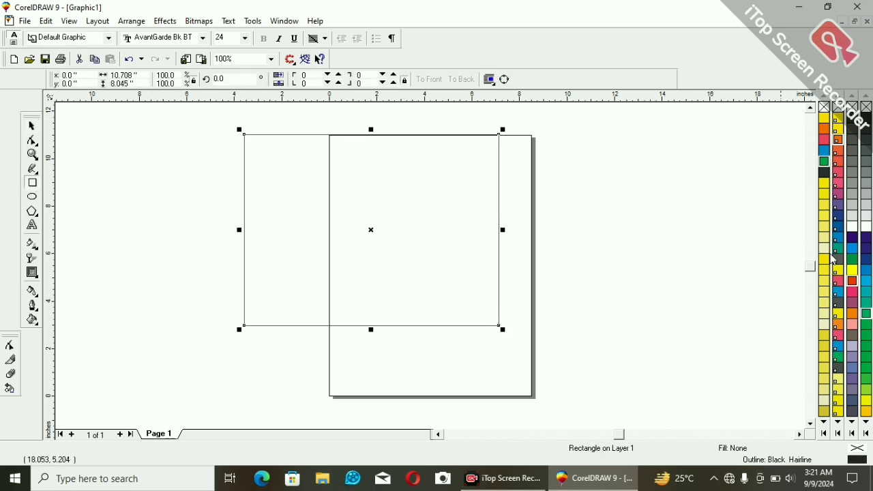
left_click(837, 205)
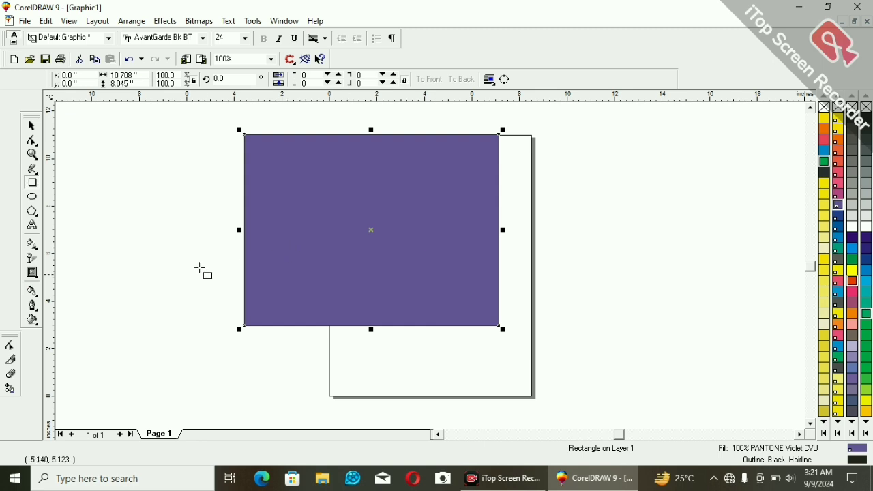
Contour the violet rectangle to its centre with the Interactive Contour Tool, using a 0.267-inch offset and a green contour fill.
left_click(33, 273)
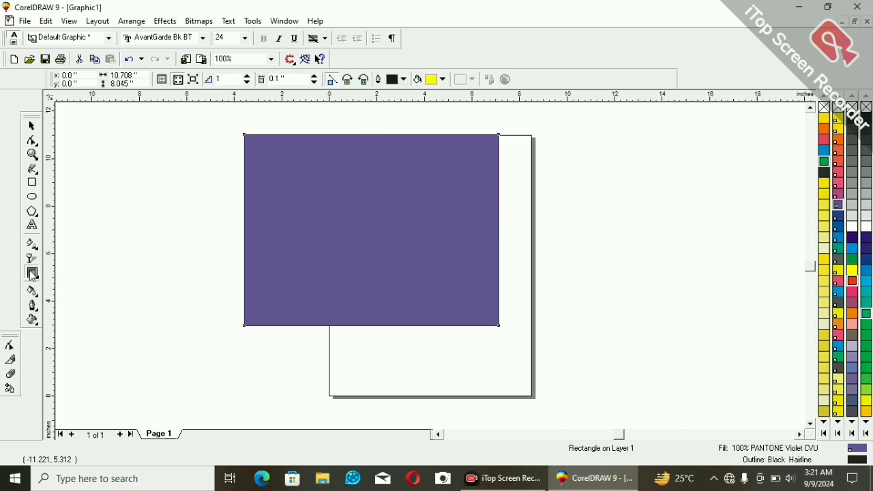
left_click_drag(372, 135, 372, 279)
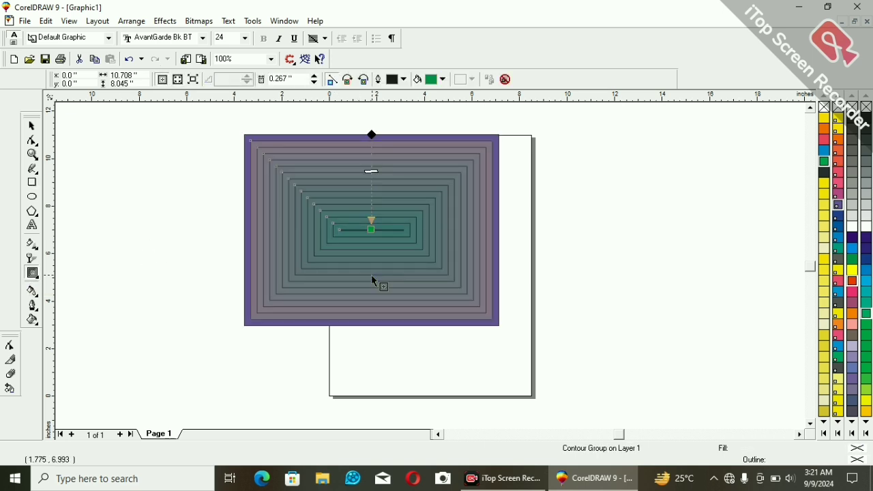
key("space")
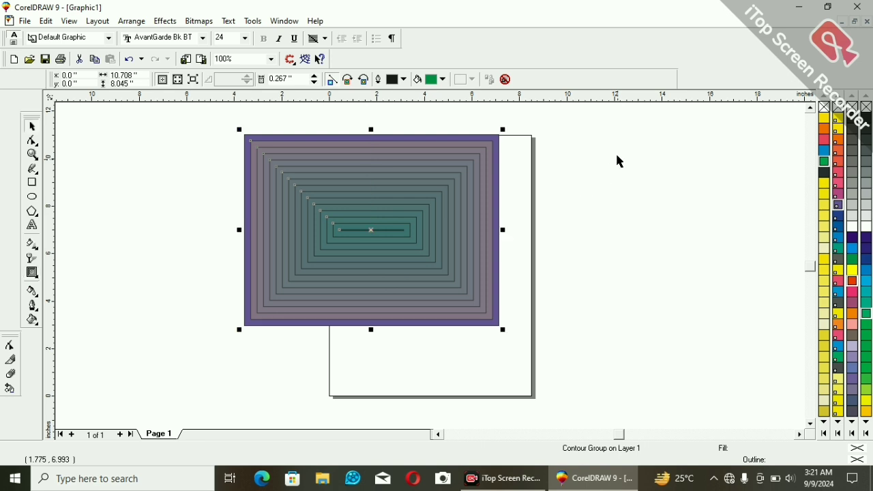
left_click(653, 180)
Separate the rectangle's contour group from the original violet rectangle.
left_click(377, 210)
right_click(376, 210)
left_click(413, 230)
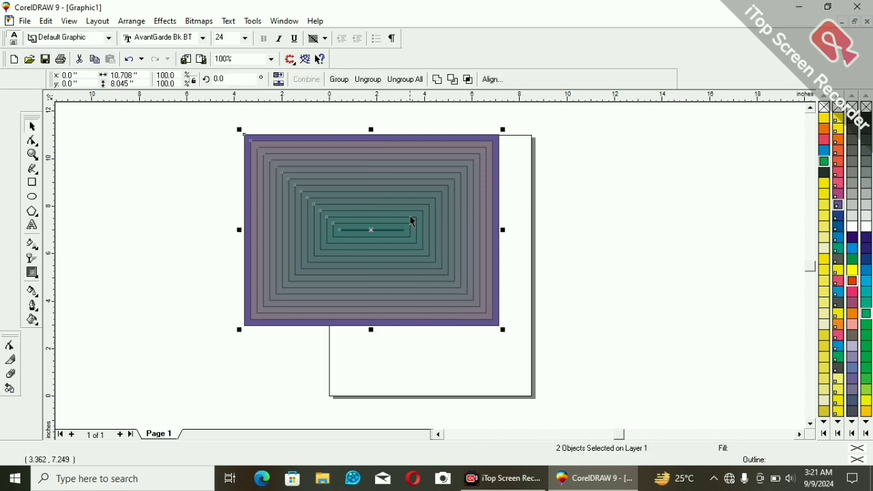
right_click(408, 185)
left_click(568, 154)
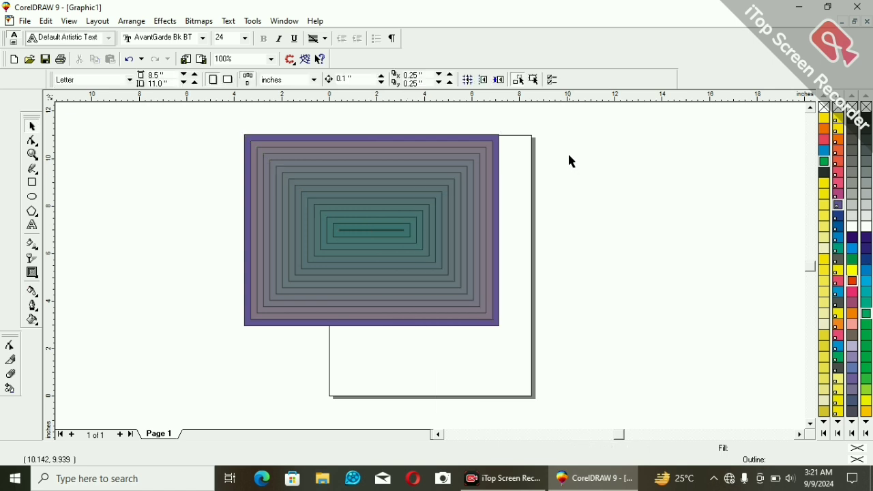
Ungroup the separated contour rectangles and fill them all with pink.
right_click(447, 180)
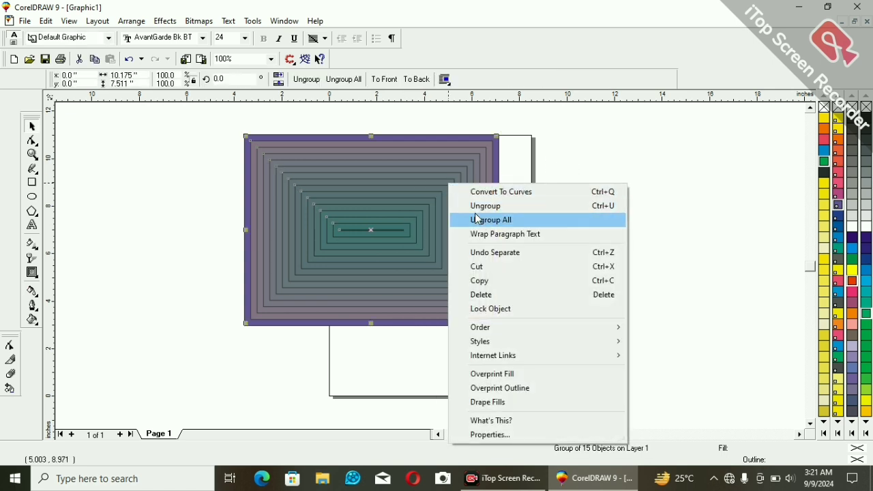
left_click(481, 207)
left_click(474, 165)
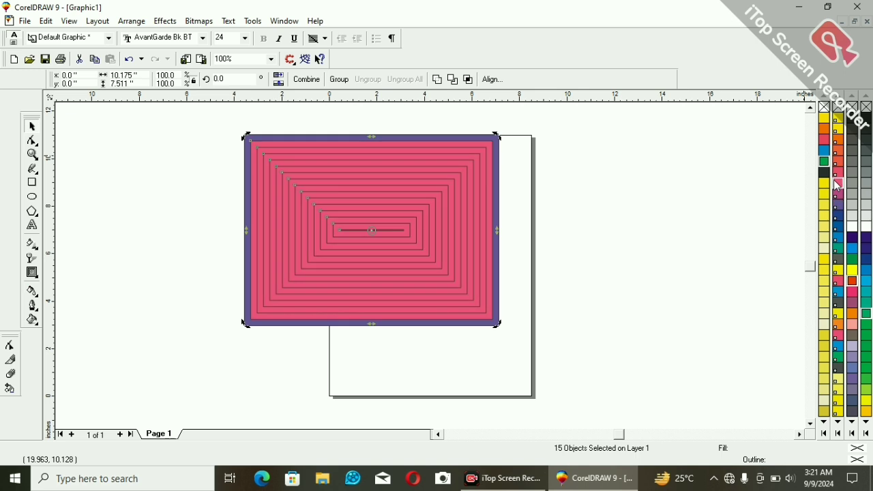
left_click(836, 202)
left_click(409, 199)
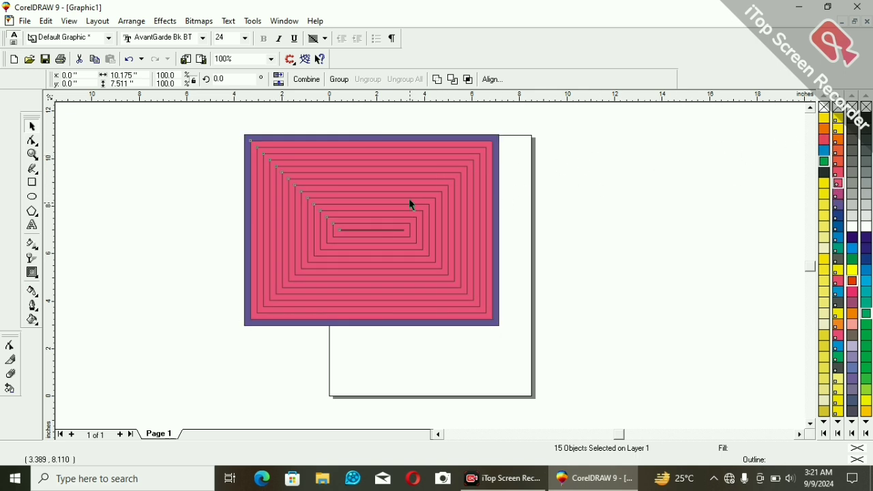
Combine the pink contour rectangles into one object over the violet rectangle.
right_click(427, 187)
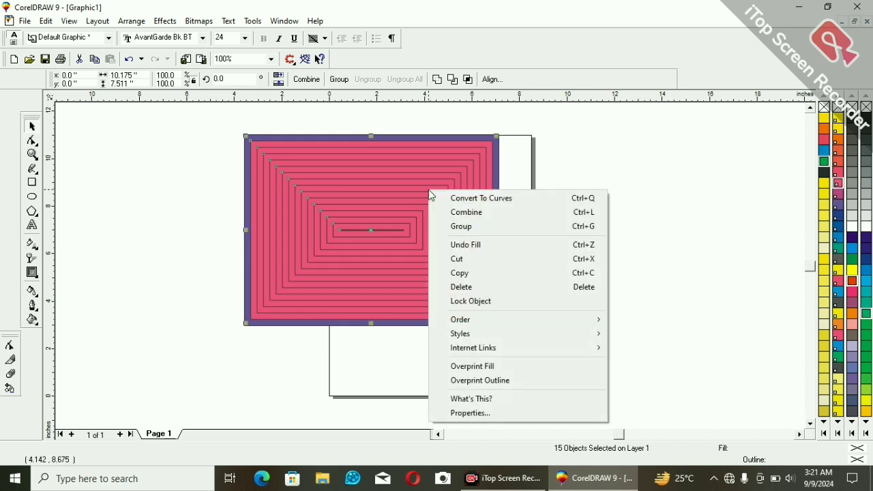
left_click(457, 212)
left_click(551, 186)
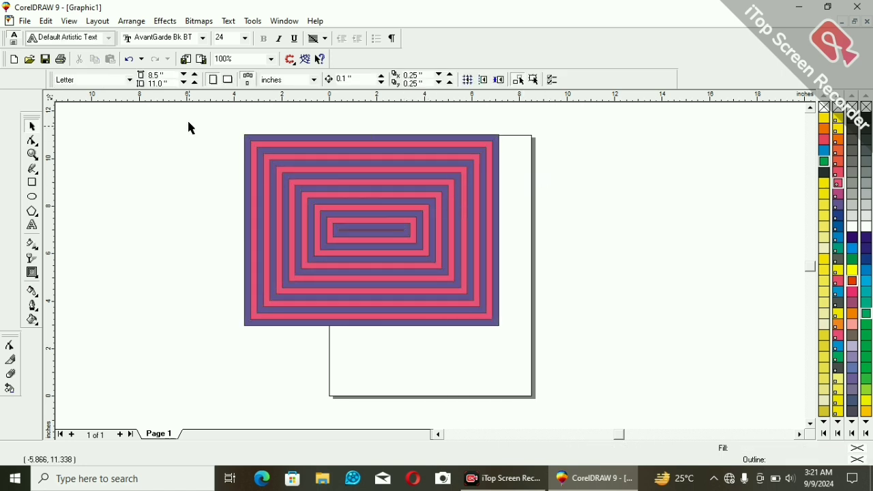
Select the violet rectangle together with the combined pink object and delete both.
left_click_drag(210, 118, 571, 334)
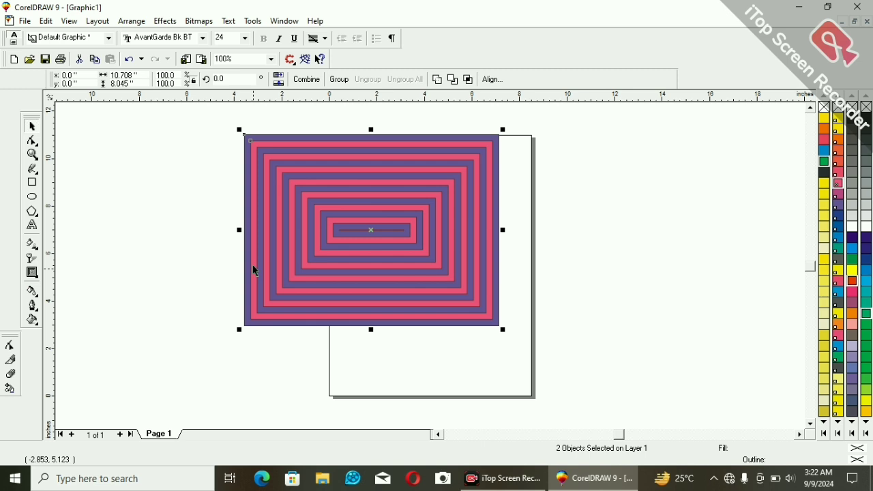
key("Delete")
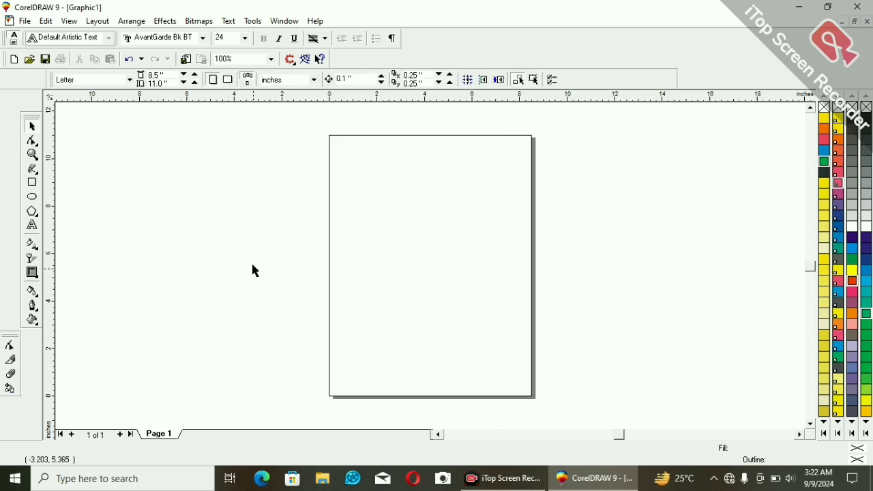
Draw a circle about 6.08 inches in diameter across the page's upper-left edge and fill it with PANTONE Violet.
left_click(36, 276)
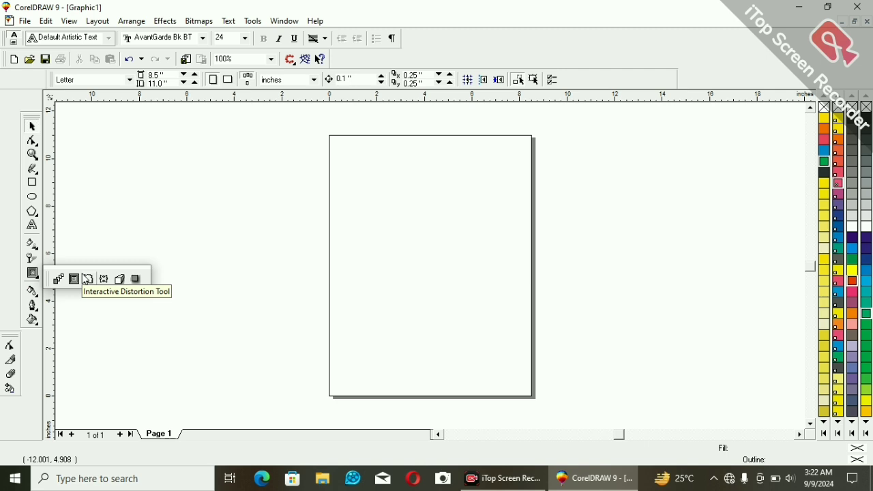
left_click(33, 197)
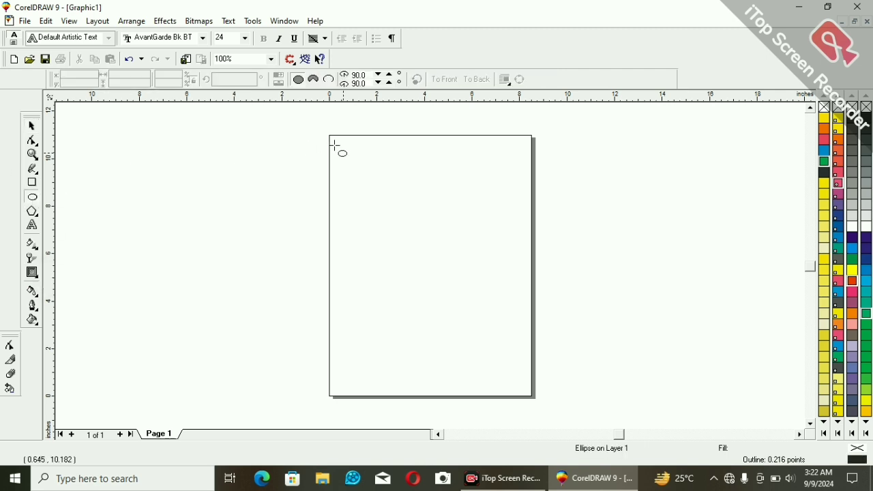
mouse_move(295, 143)
left_mouse_down()
mouse_move(434, 236)
mouse_move(419, 287)
left_mouse_up()
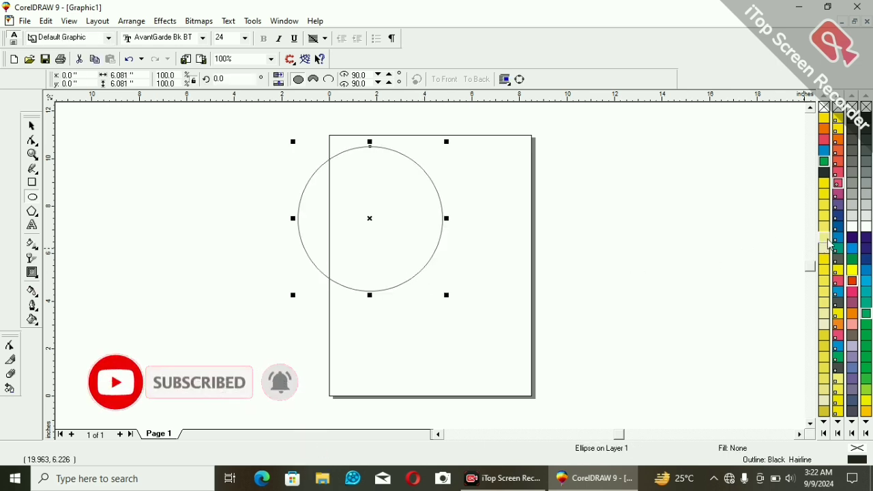
left_click(838, 204)
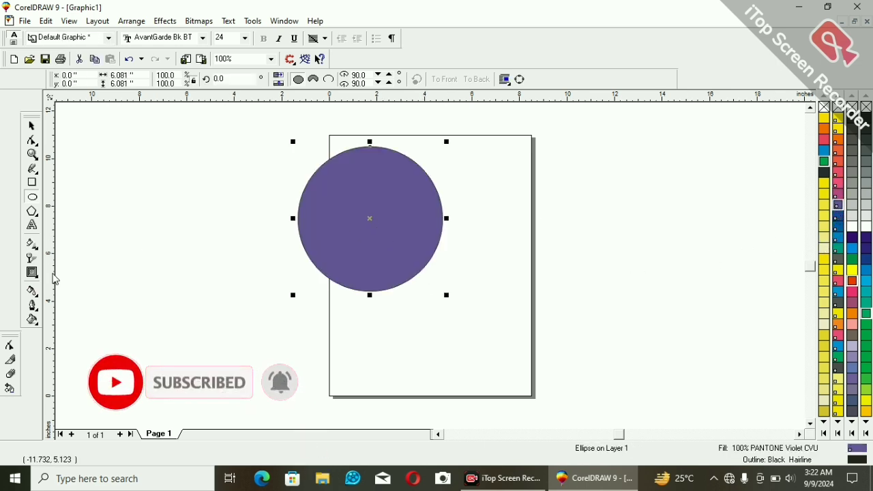
Distort the violet circle freehand with the Interactive Distortion Tool in Push and Pull mode, and delete the distorted shape.
left_click(32, 272)
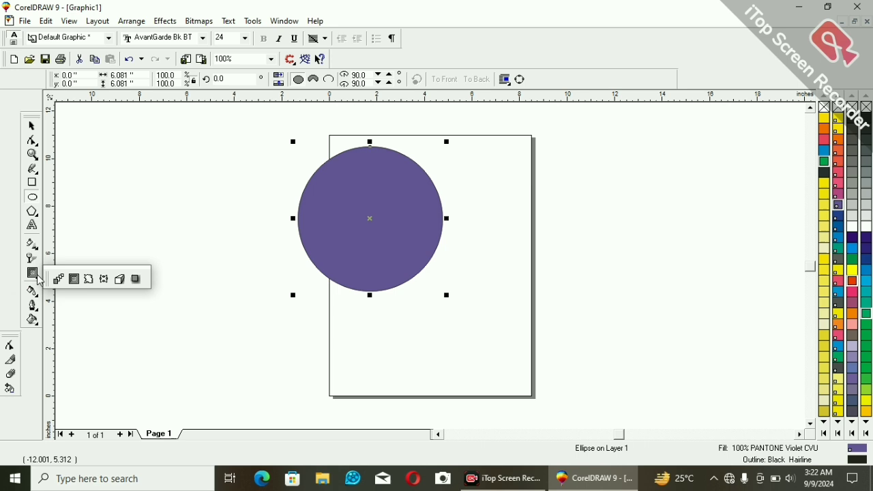
left_click(89, 280)
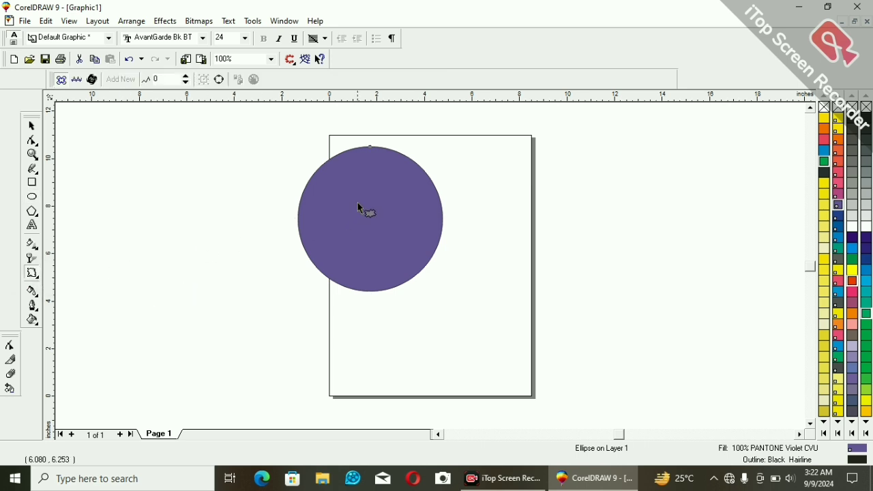
left_click_drag(358, 195, 390, 269)
left_click_drag(371, 201, 407, 199)
key("Delete")
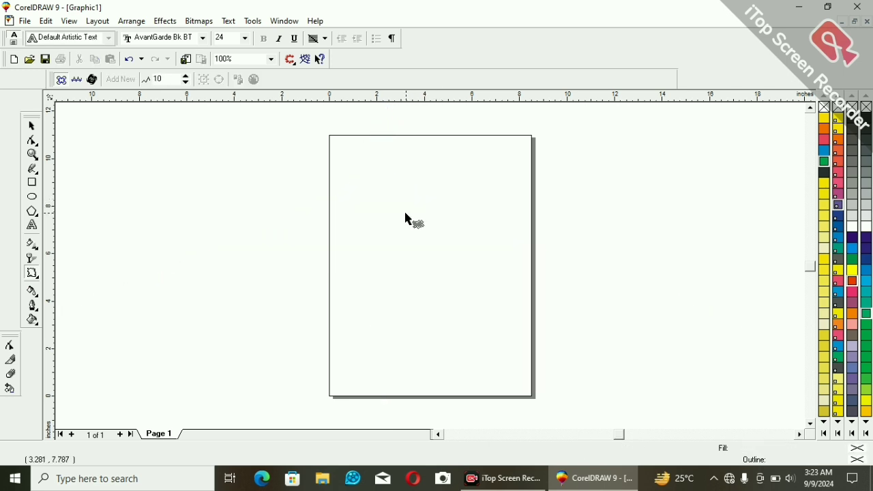